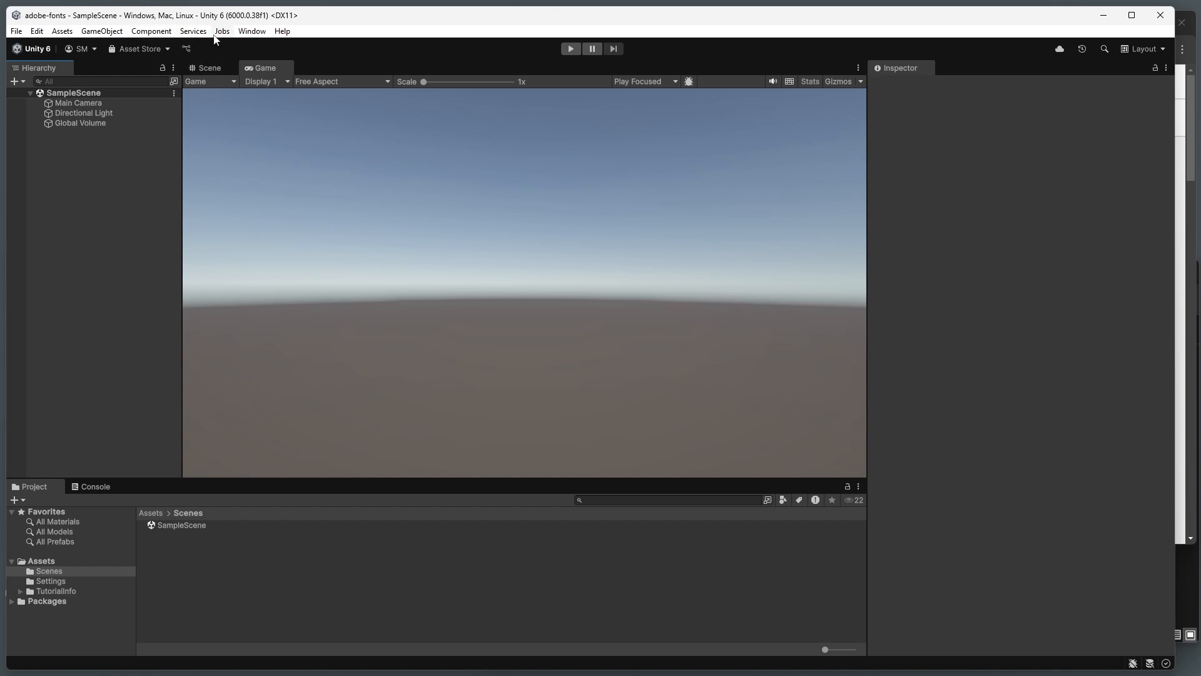
# Step: Import all of the TMP Essential Resources into the project
pyautogui.click(242, 32)
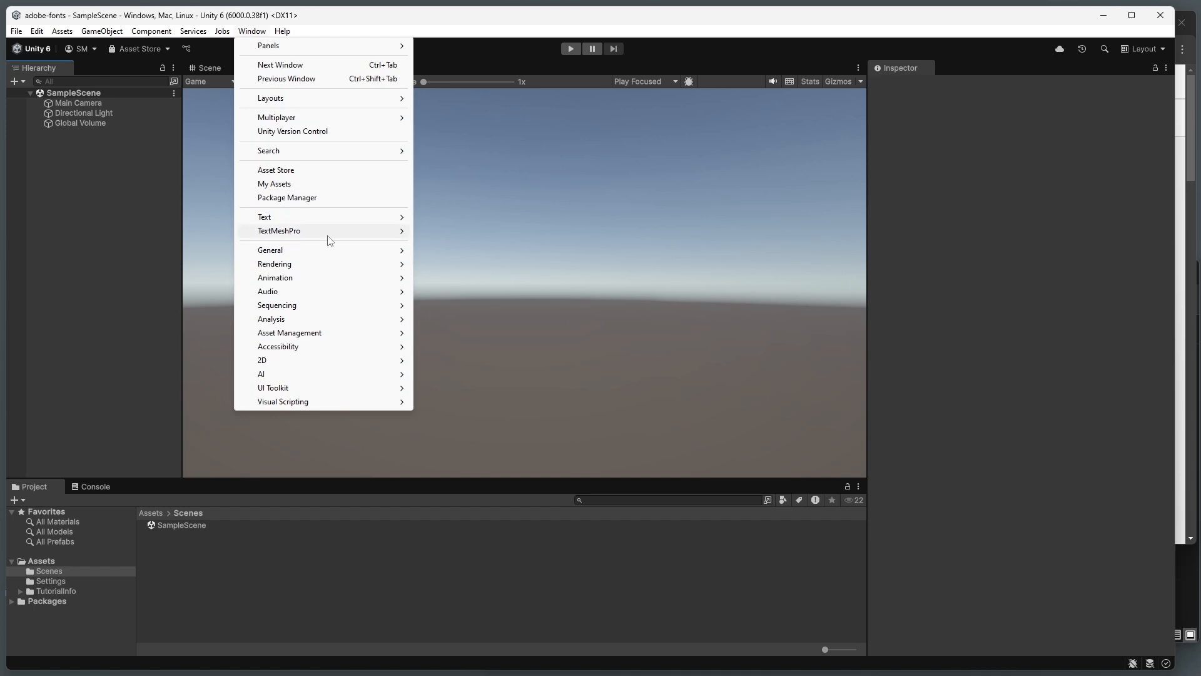
pyautogui.moveTo(330, 240)
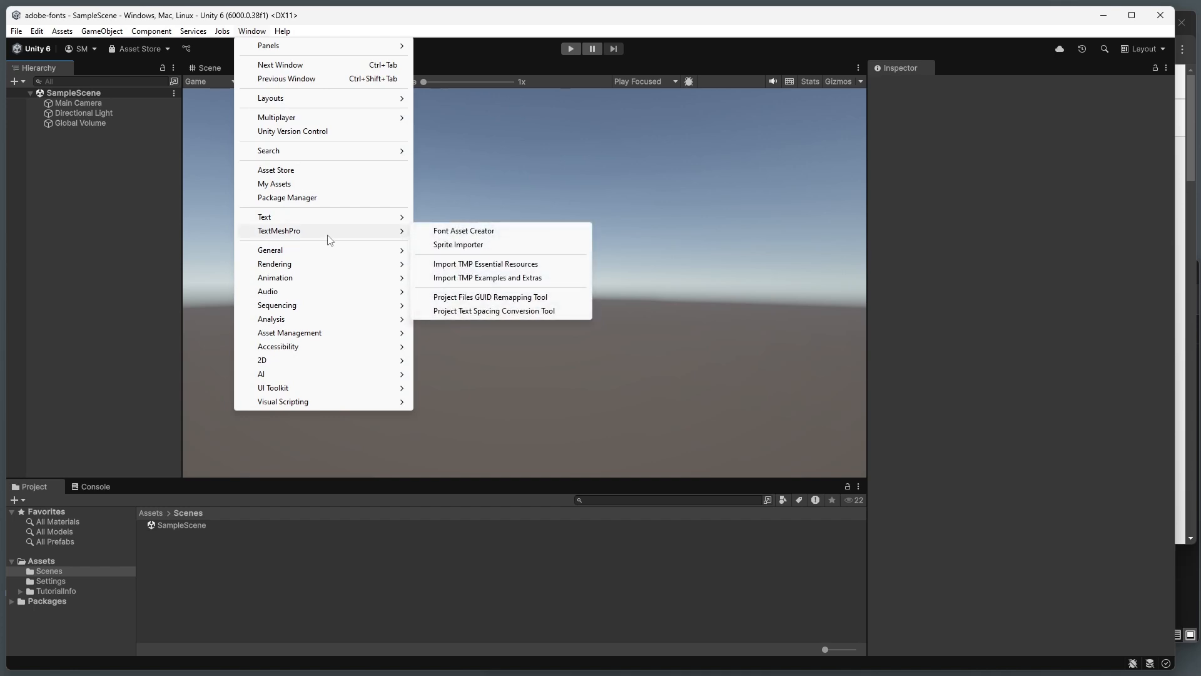
pyautogui.click(475, 264)
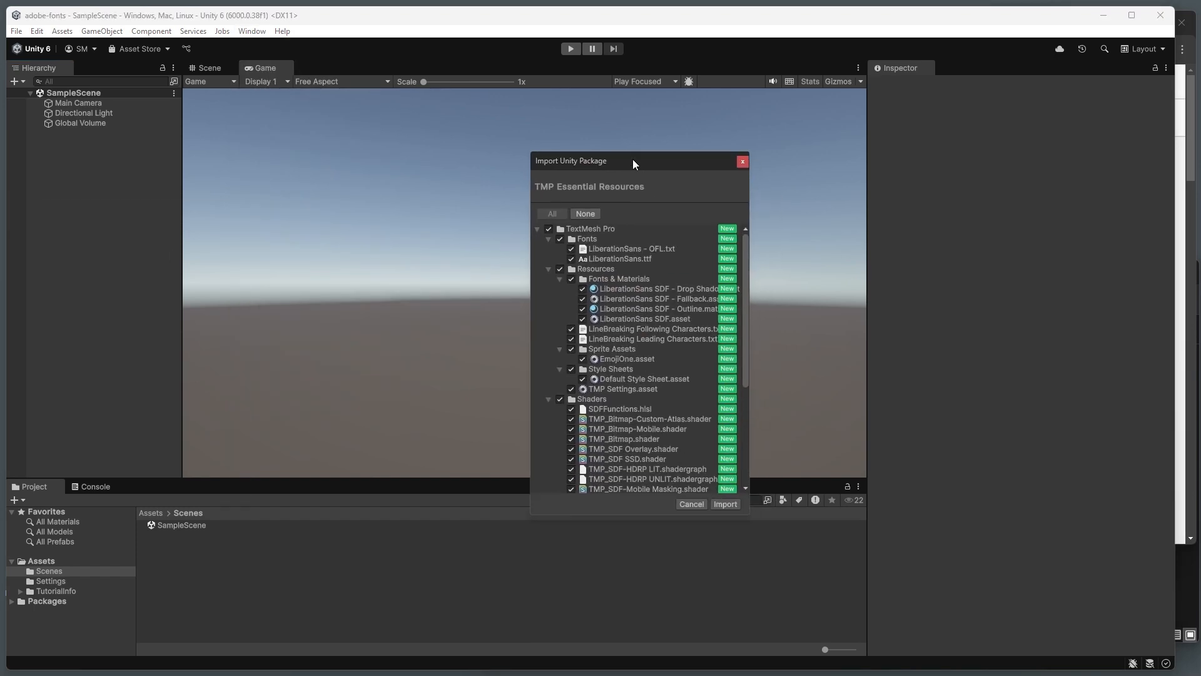
pyautogui.scroll(-3, 614, 288)
pyautogui.scroll(3, 612, 272)
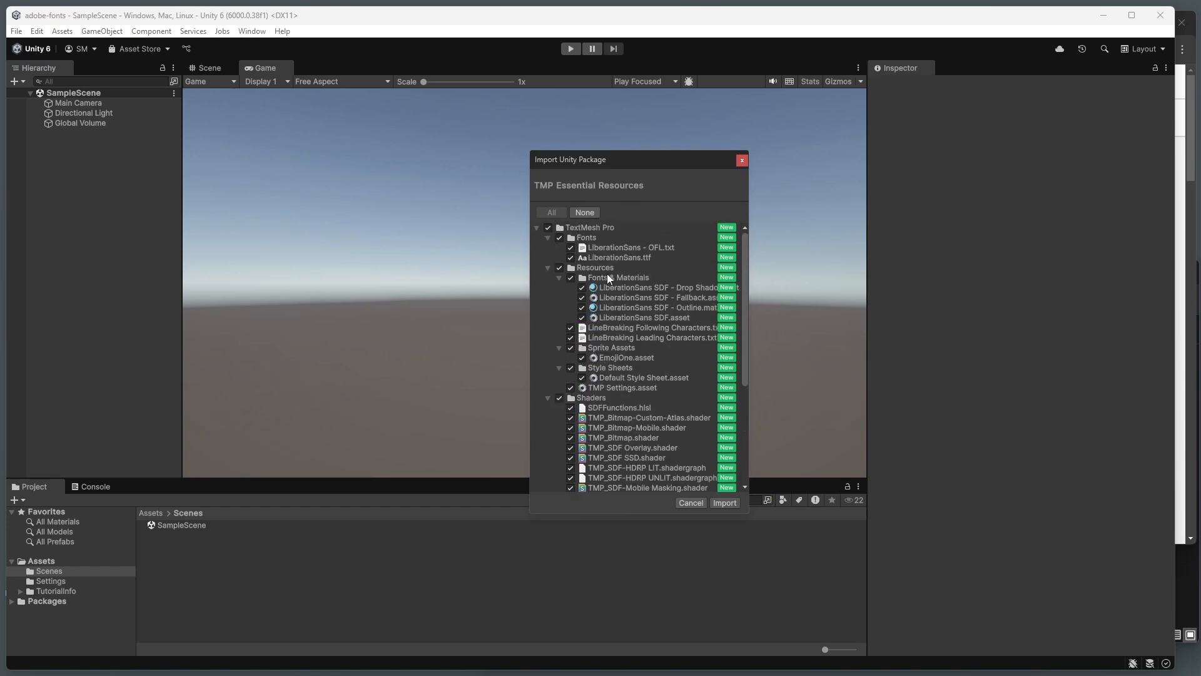
pyautogui.moveTo(619, 170); pyautogui.dragTo(309, 126)
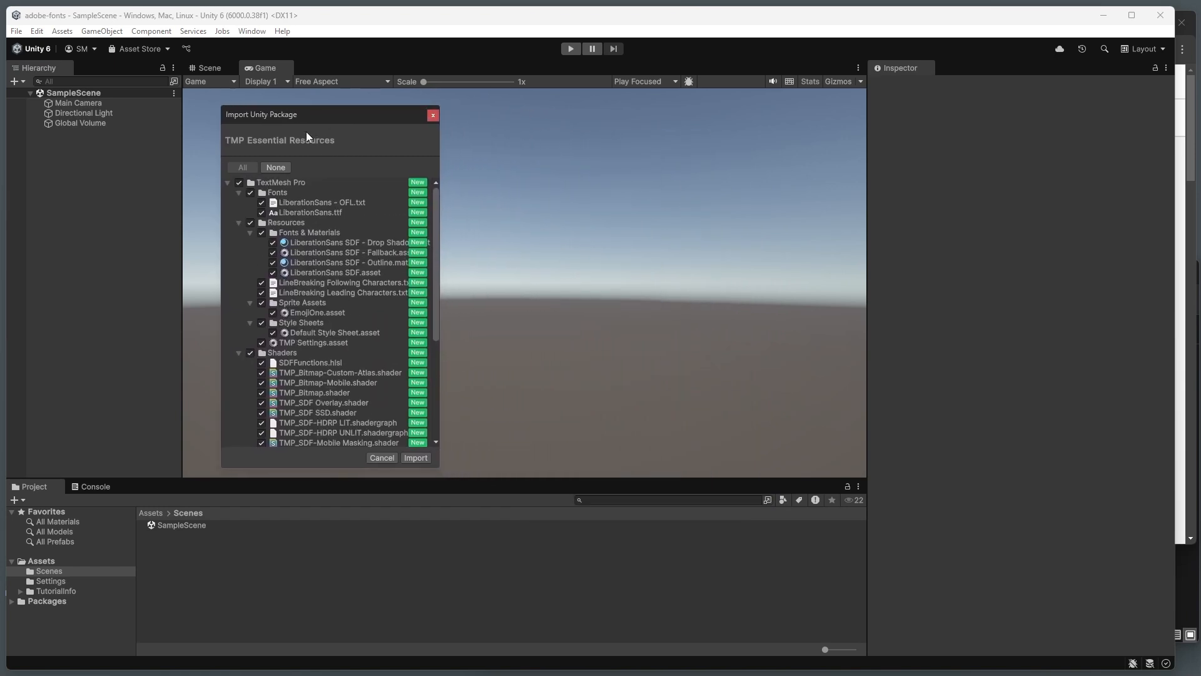
pyautogui.click(418, 457)
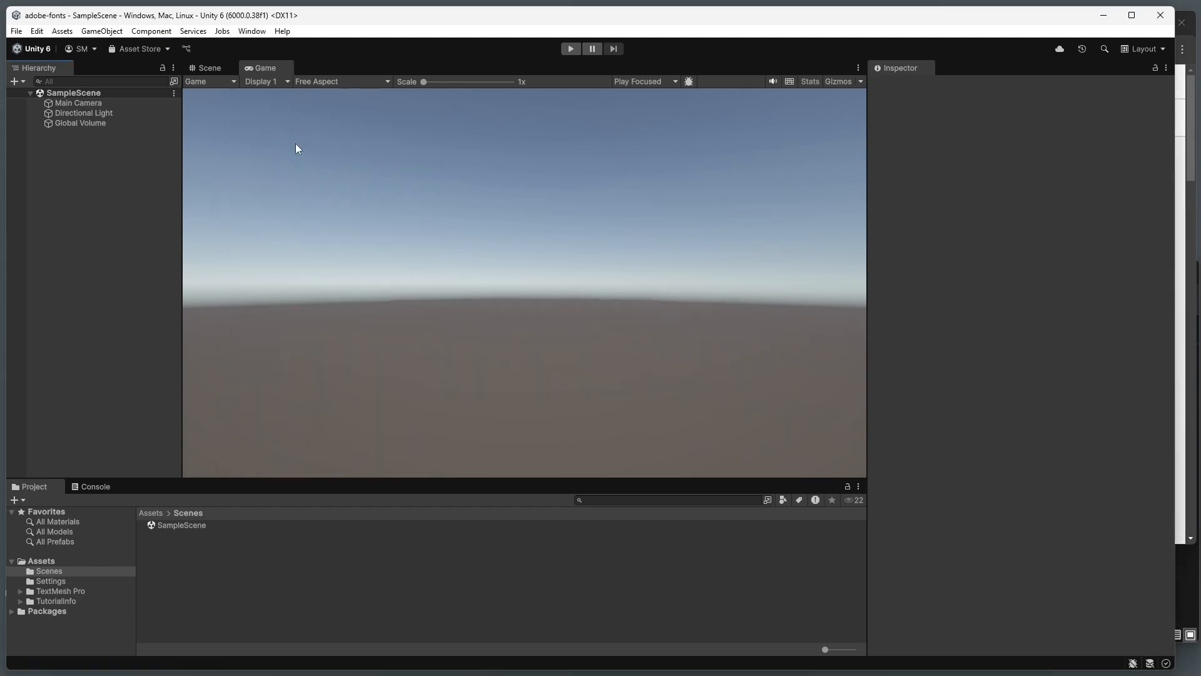
# Step: Create a UI Canvas in the scene and add a UI Image as its child
pyautogui.rightClick(92, 161)
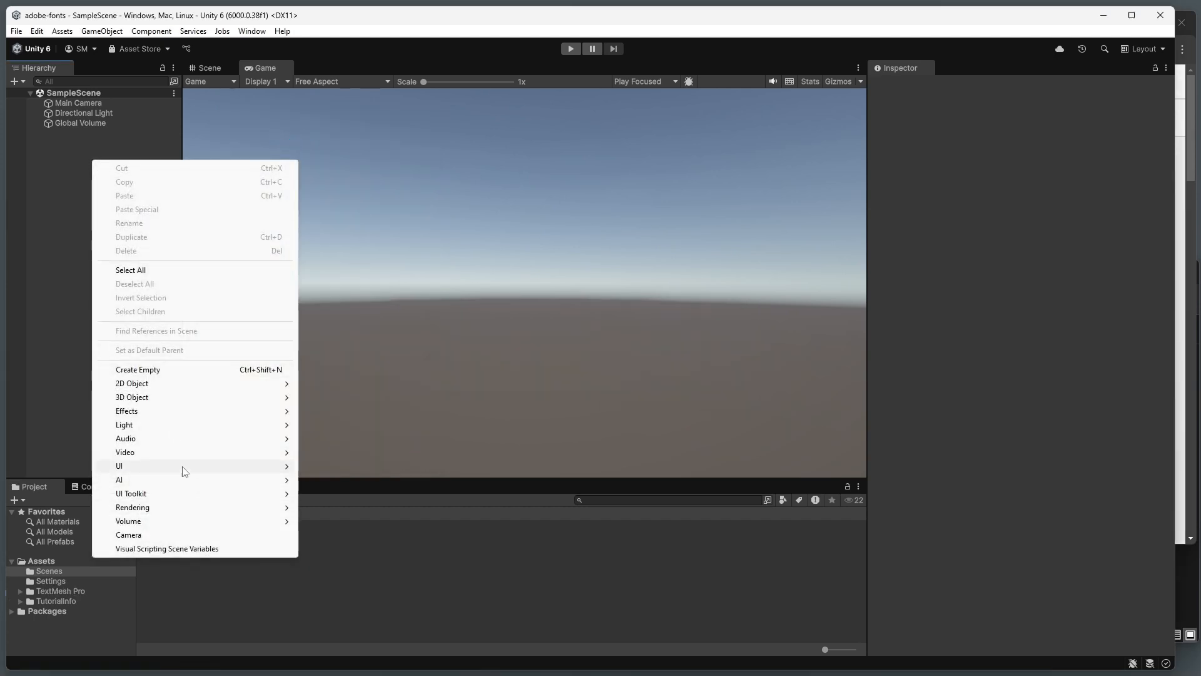
pyautogui.moveTo(182, 466)
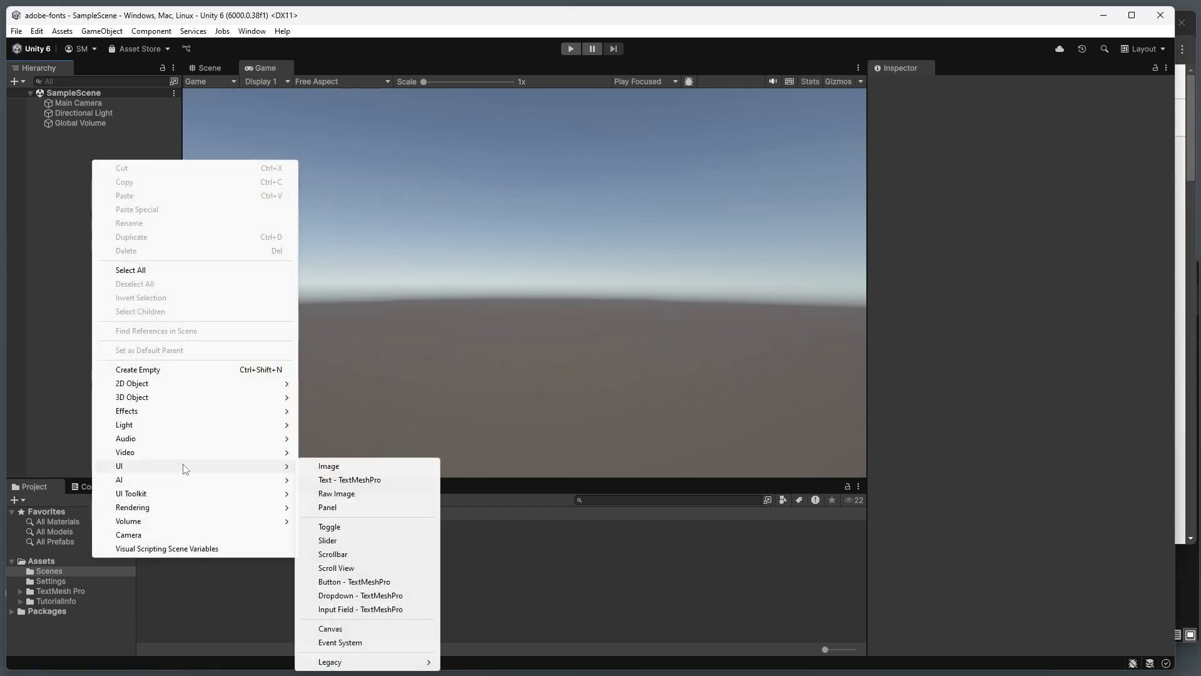
pyautogui.click(361, 628)
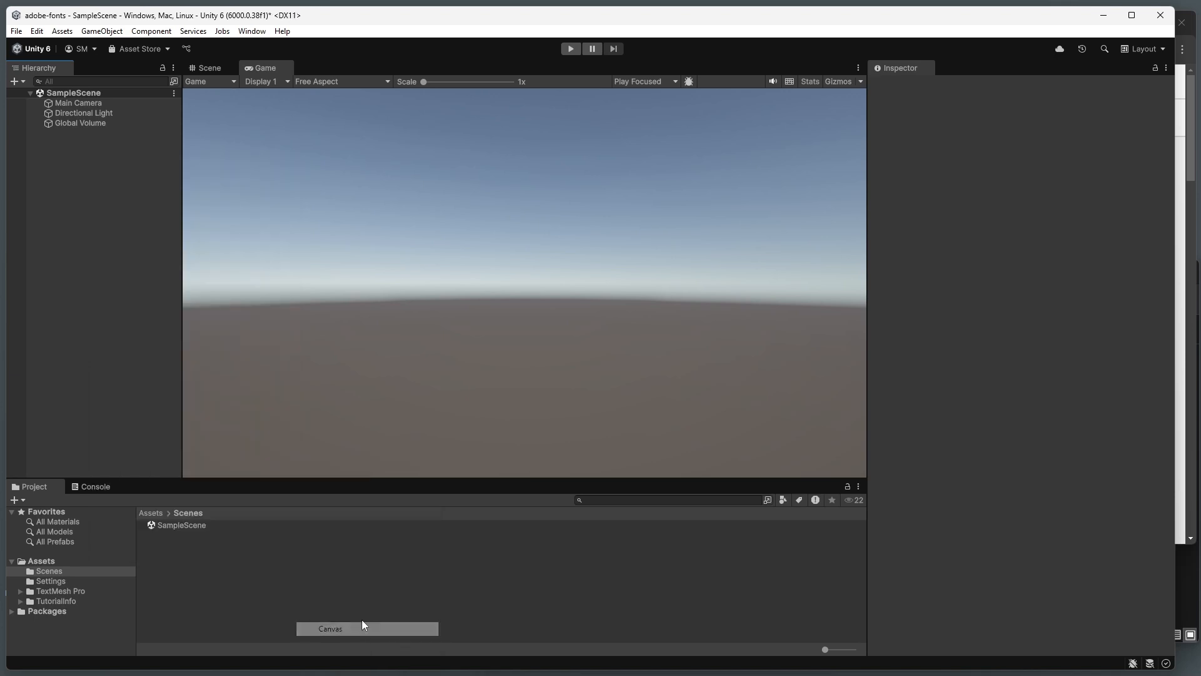
pyautogui.click(69, 152)
pyautogui.rightClick(65, 132)
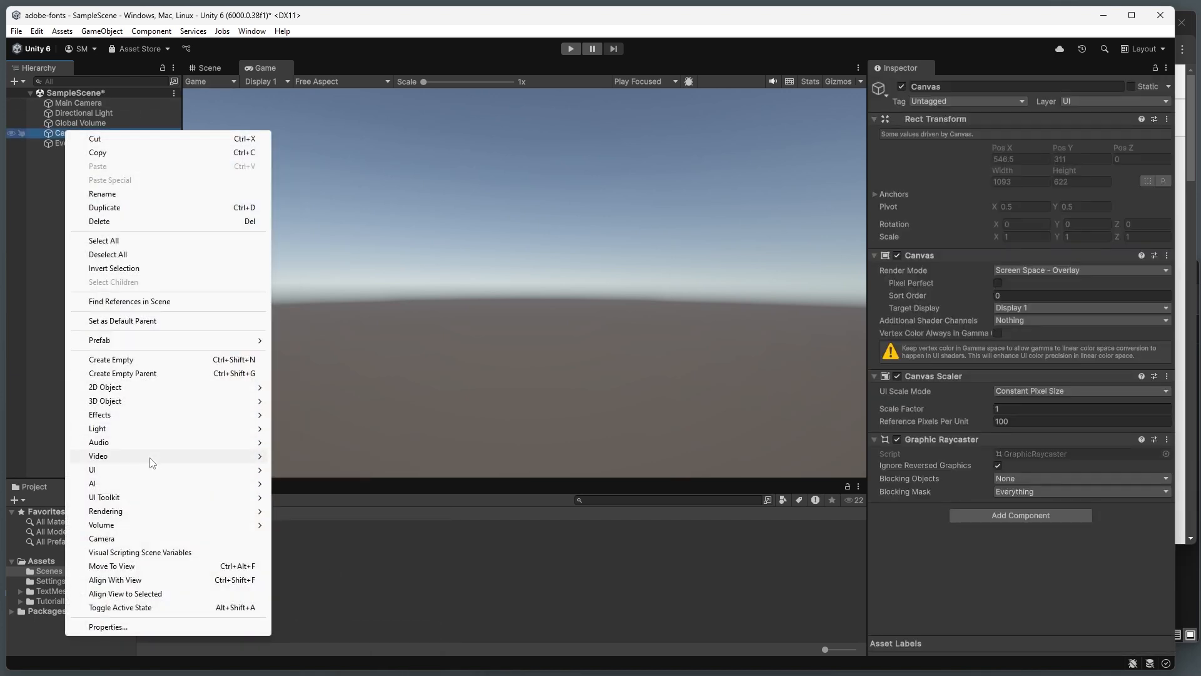
pyautogui.moveTo(148, 471)
pyautogui.click(332, 471)
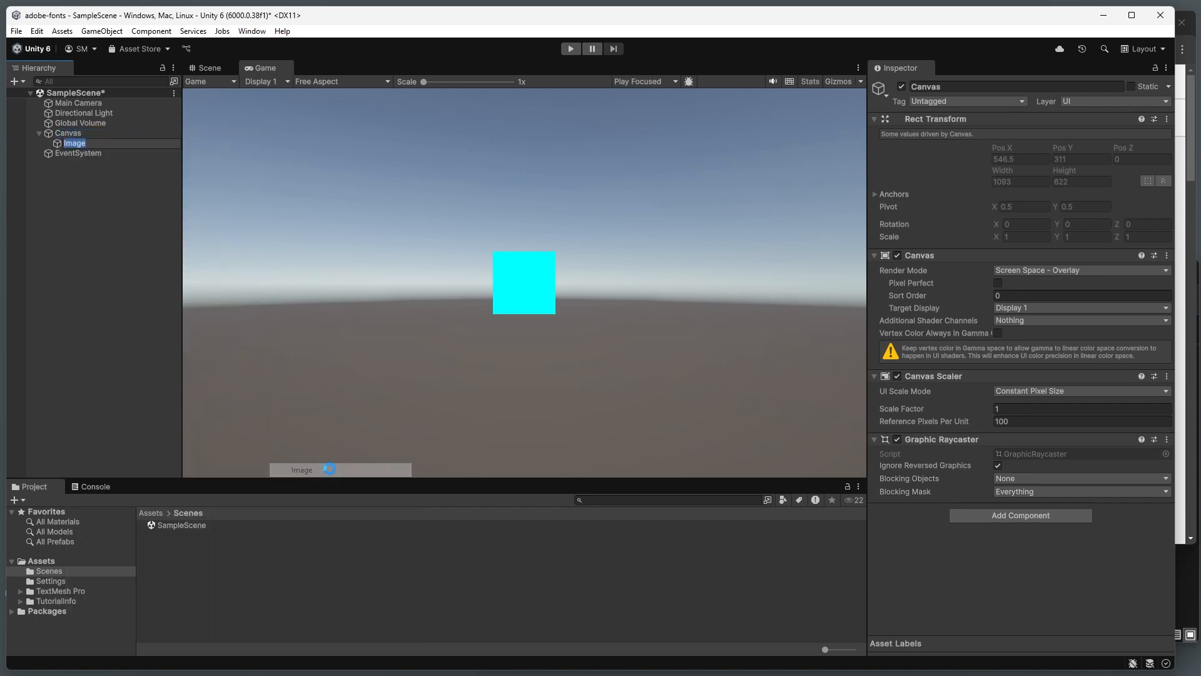
# Step: Anchor the Image to stretch in both directions and set its Left, Top, Right and Bottom offsets to 0
pyautogui.click(895, 154)
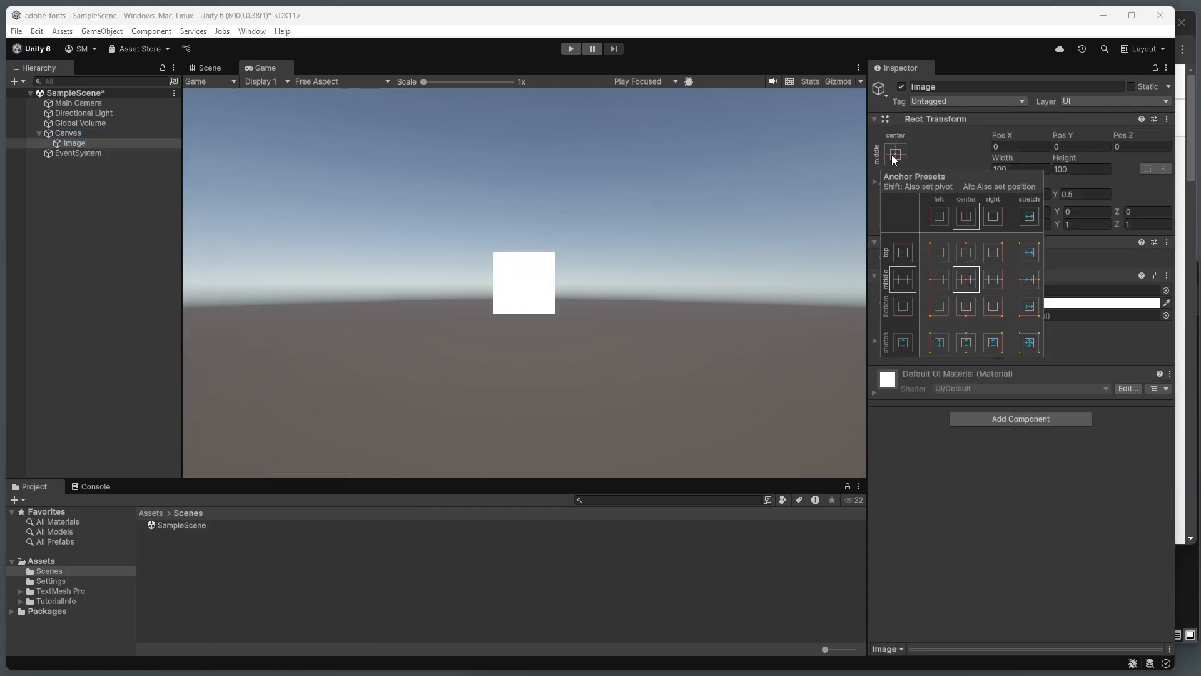
pyautogui.click(1029, 343)
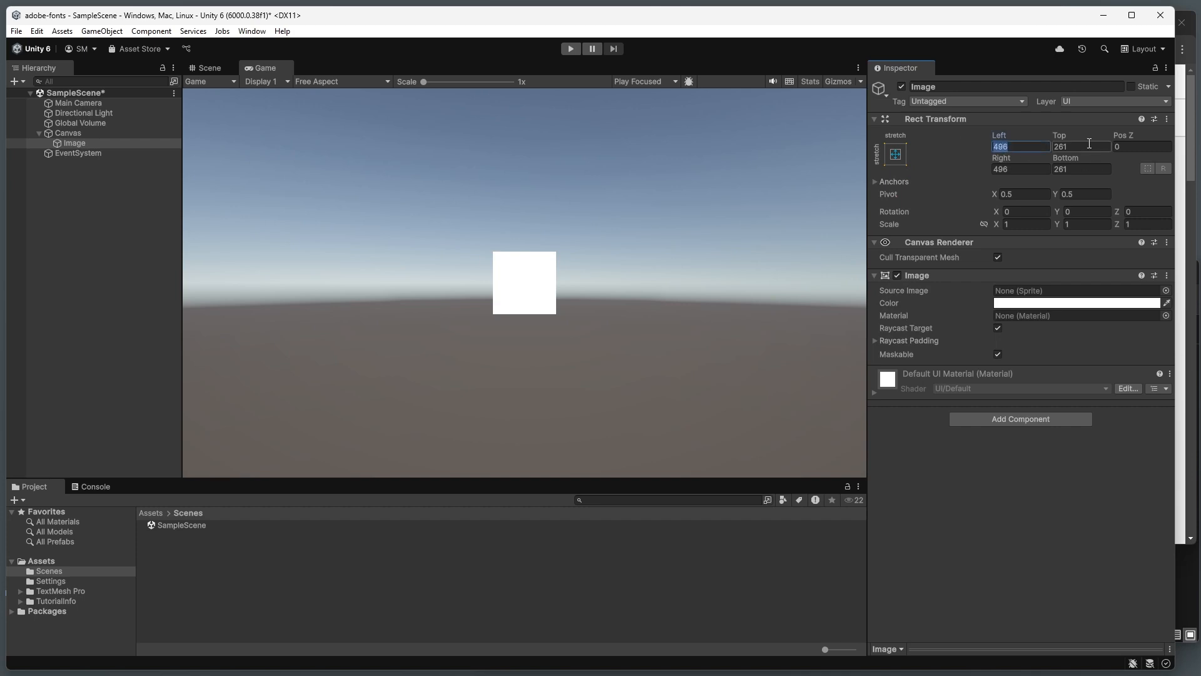
pyautogui.write('0')
pyautogui.click(1089, 143)
pyautogui.write('0')
pyautogui.click(1073, 168)
pyautogui.write('0')
pyautogui.click(1020, 171)
pyautogui.write('0')
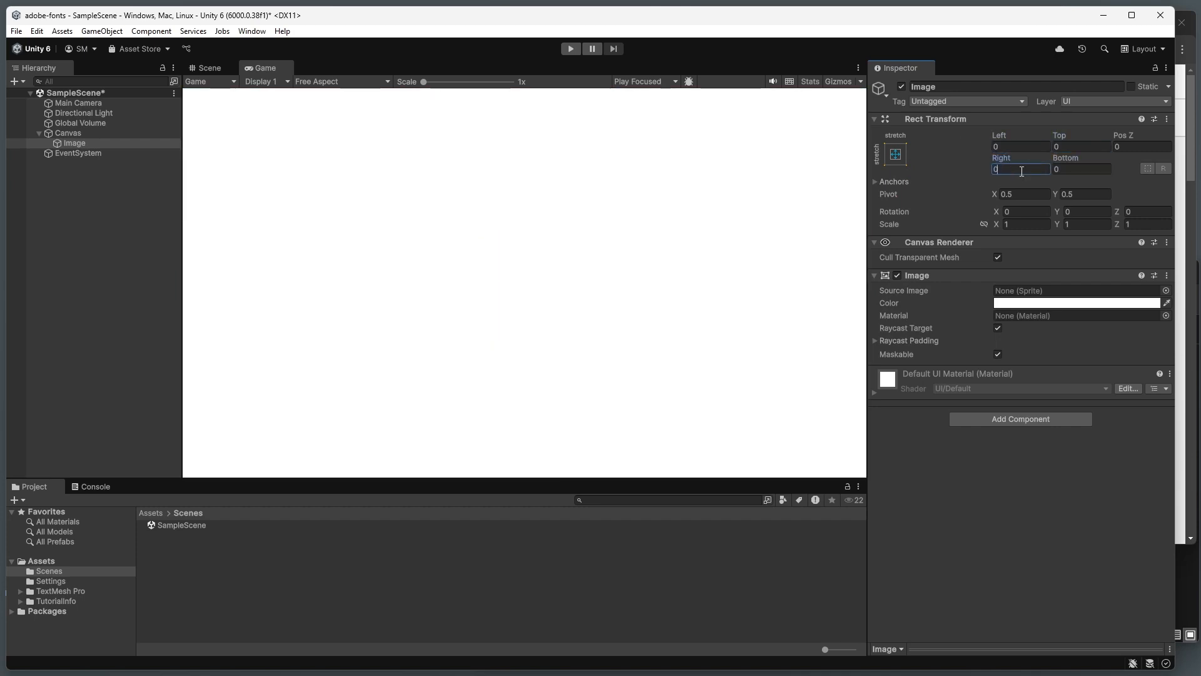
pyautogui.click(958, 189)
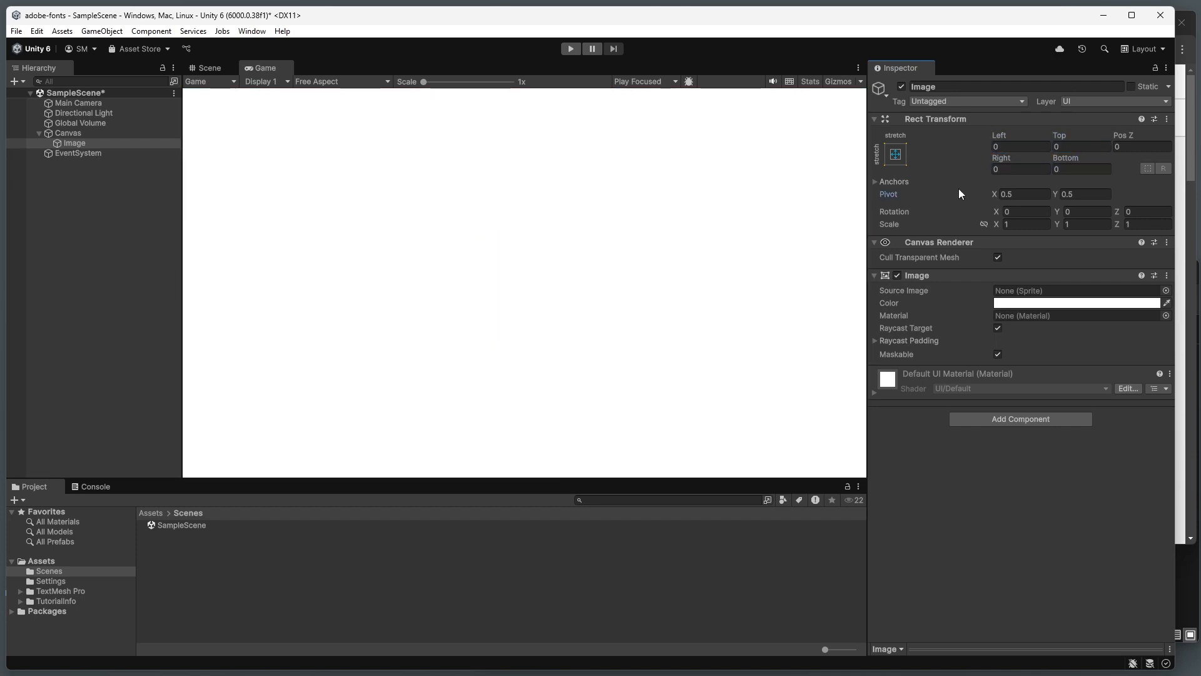
# Step: Set the Image's color to beige, hex C3B9AC, and deselect it
pyautogui.click(1147, 306)
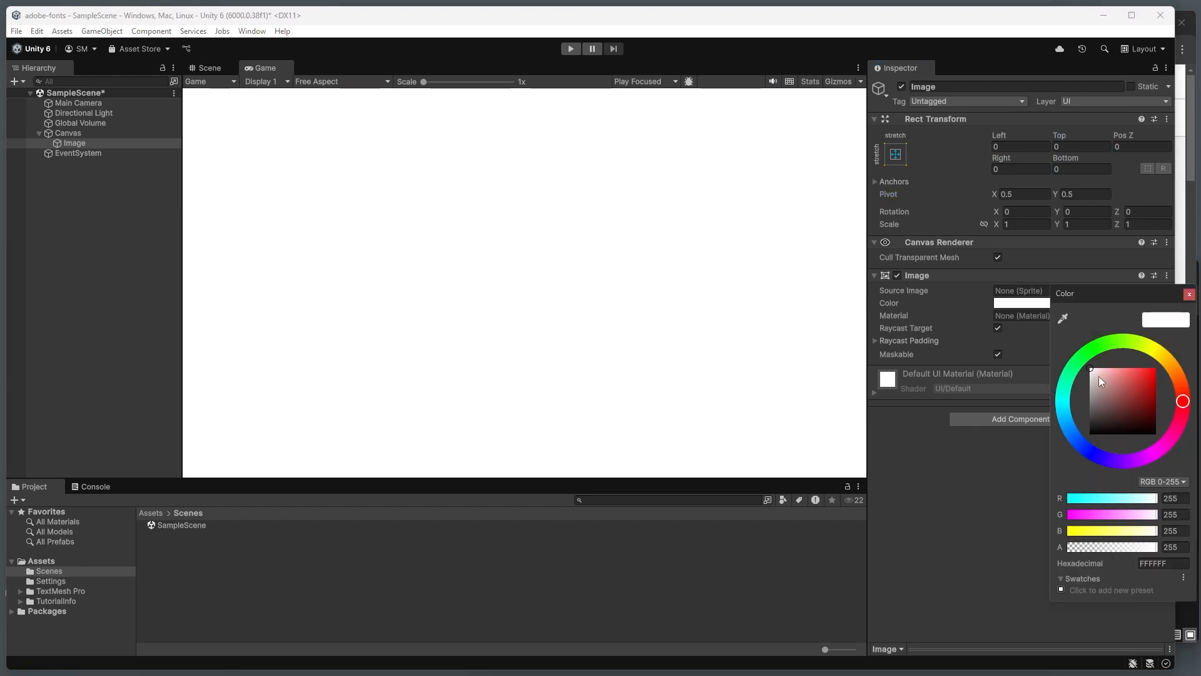
pyautogui.moveTo(1099, 377)
pyautogui.mouseDown()
pyautogui.moveTo(1088, 392)
pyautogui.moveTo(1098, 387)
pyautogui.mouseUp()
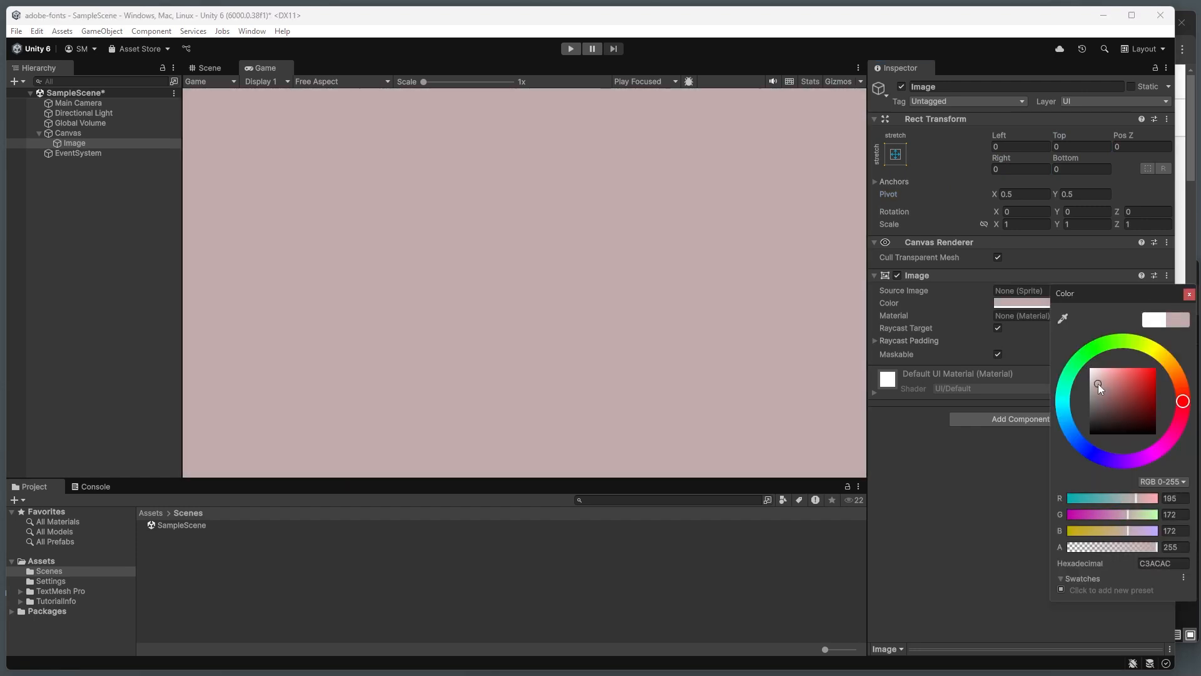
pyautogui.moveTo(1185, 391); pyautogui.dragTo(1175, 372)
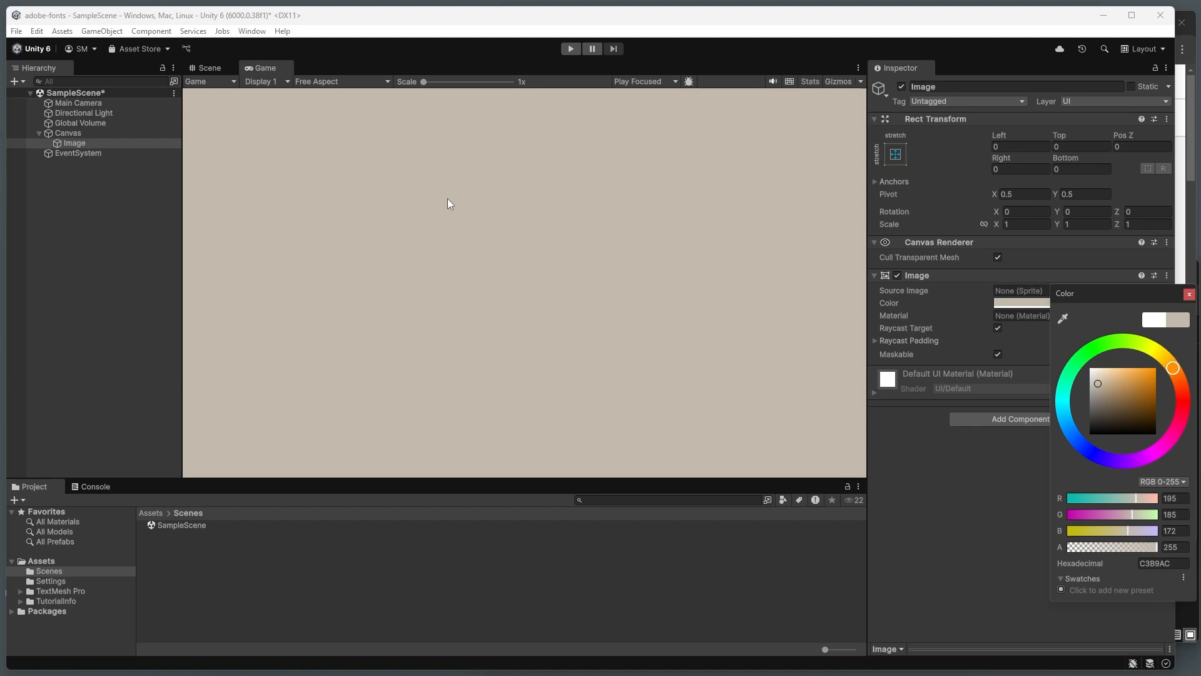
pyautogui.click(359, 187)
pyautogui.click(32, 202)
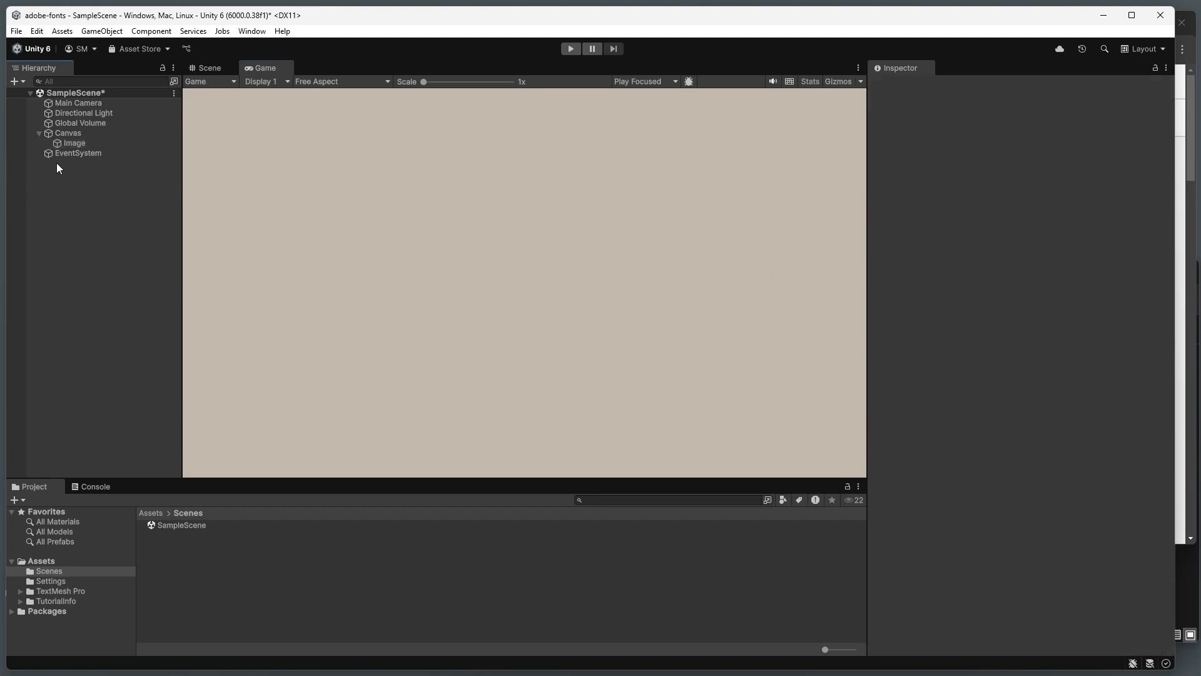
# Step: Add a Text - TextMeshPro object as a child of the Canvas
pyautogui.click(62, 132)
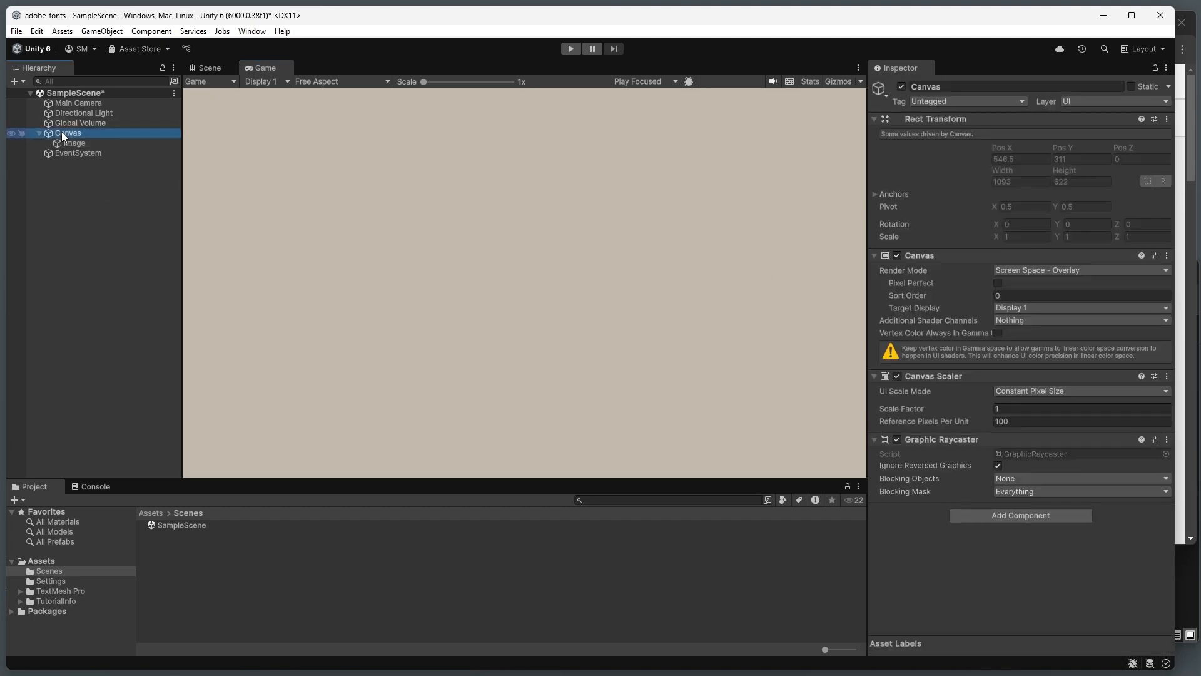
pyautogui.rightClick(62, 131)
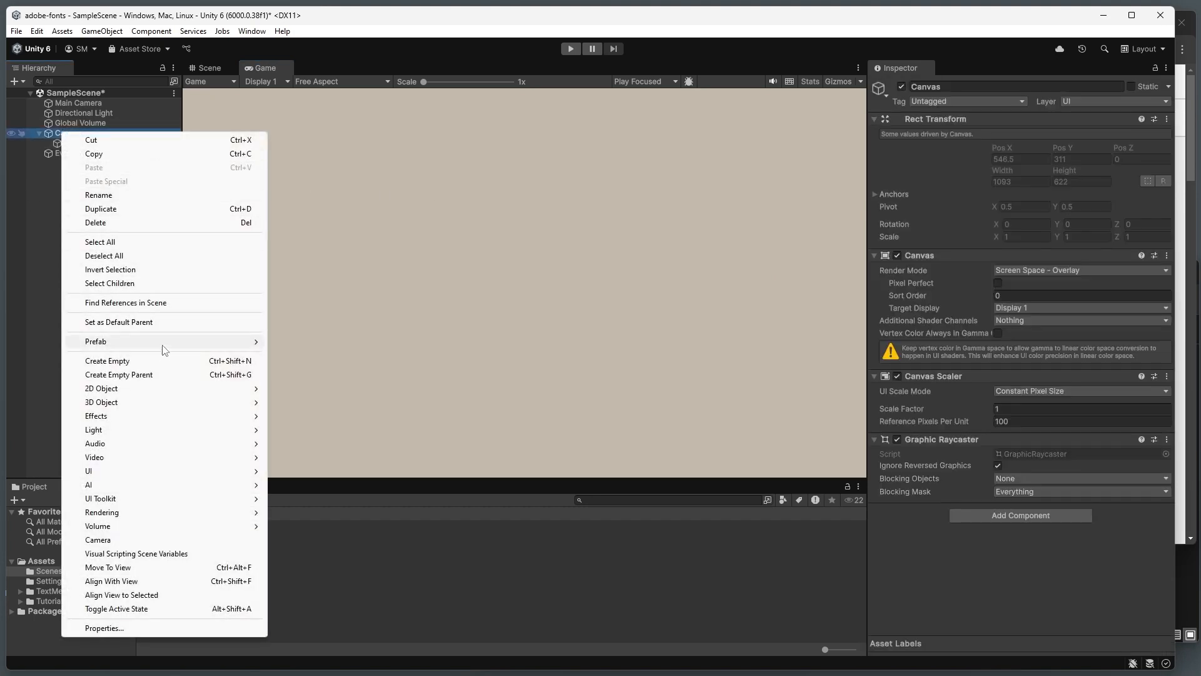
pyautogui.moveTo(189, 473)
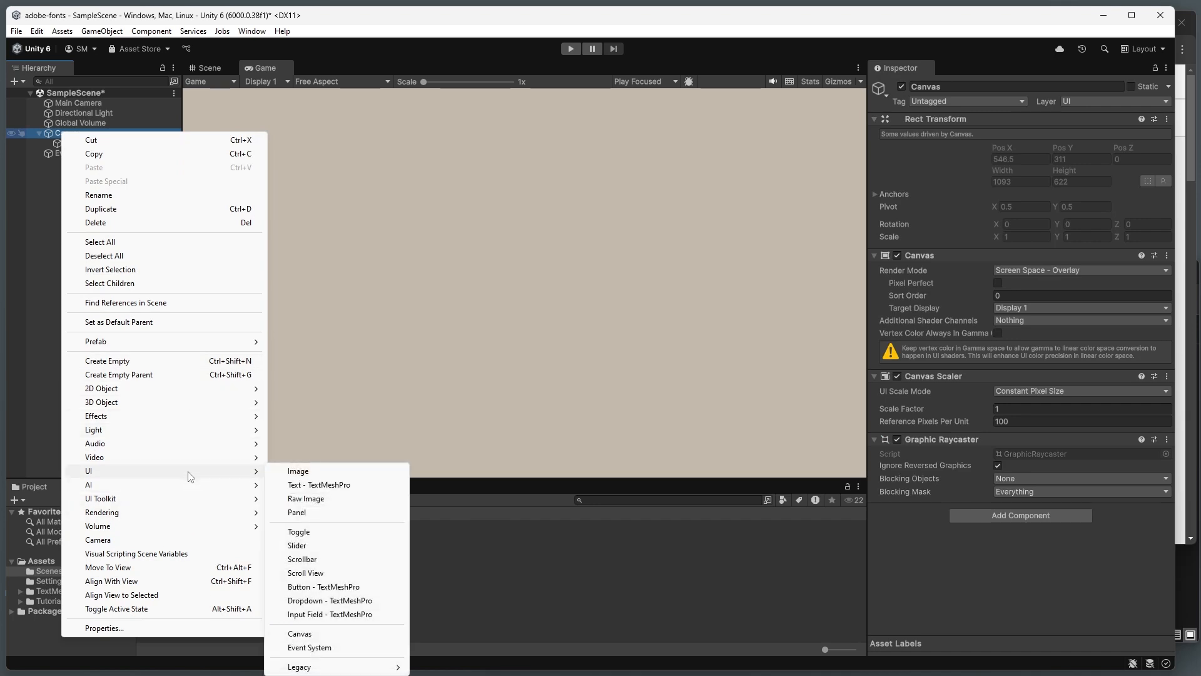
pyautogui.click(325, 485)
pyautogui.click(102, 222)
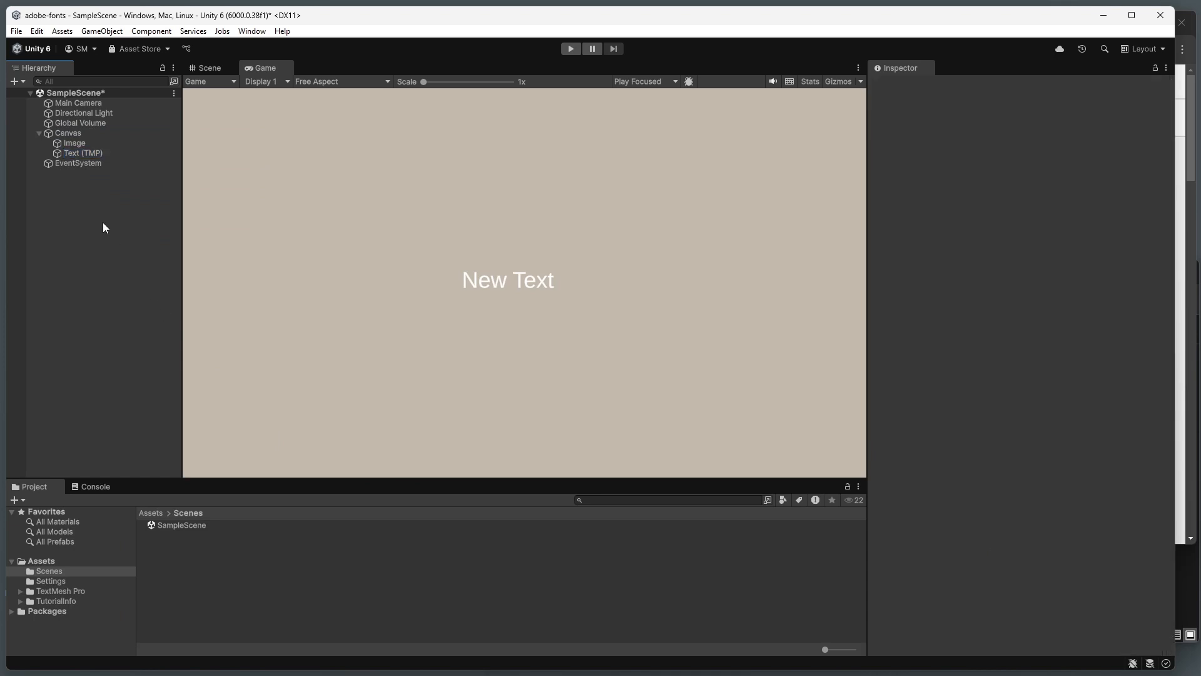
# Step: Set the TextMeshPro object's text to "Hello World"
pyautogui.click(78, 155)
pyautogui.click(888, 355)
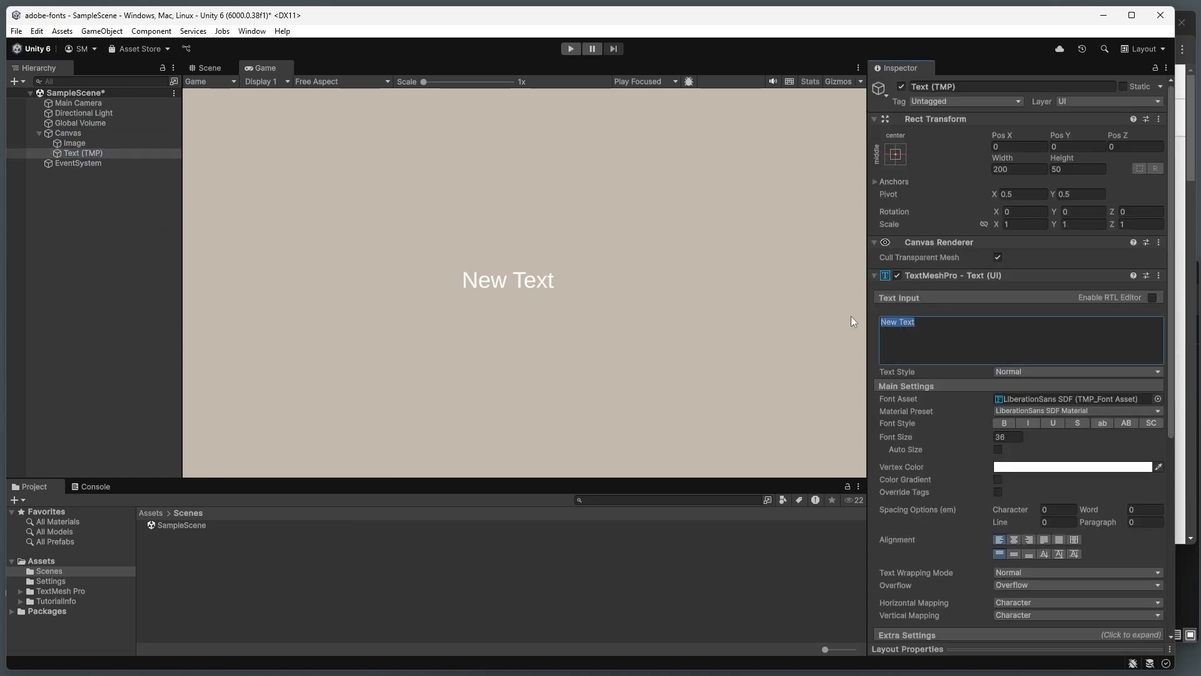
pyautogui.write('Hello World')
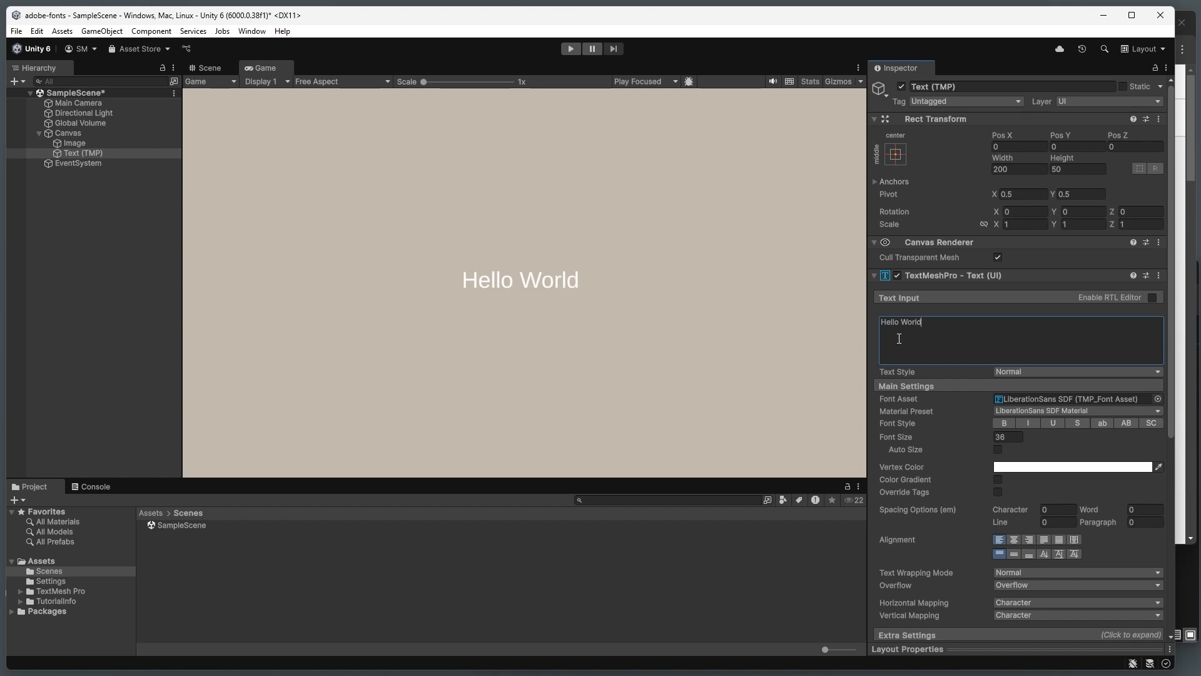
# Step: Locate the text's font asset in the project and view which TMP font assets can be assigned
pyautogui.click(1101, 401)
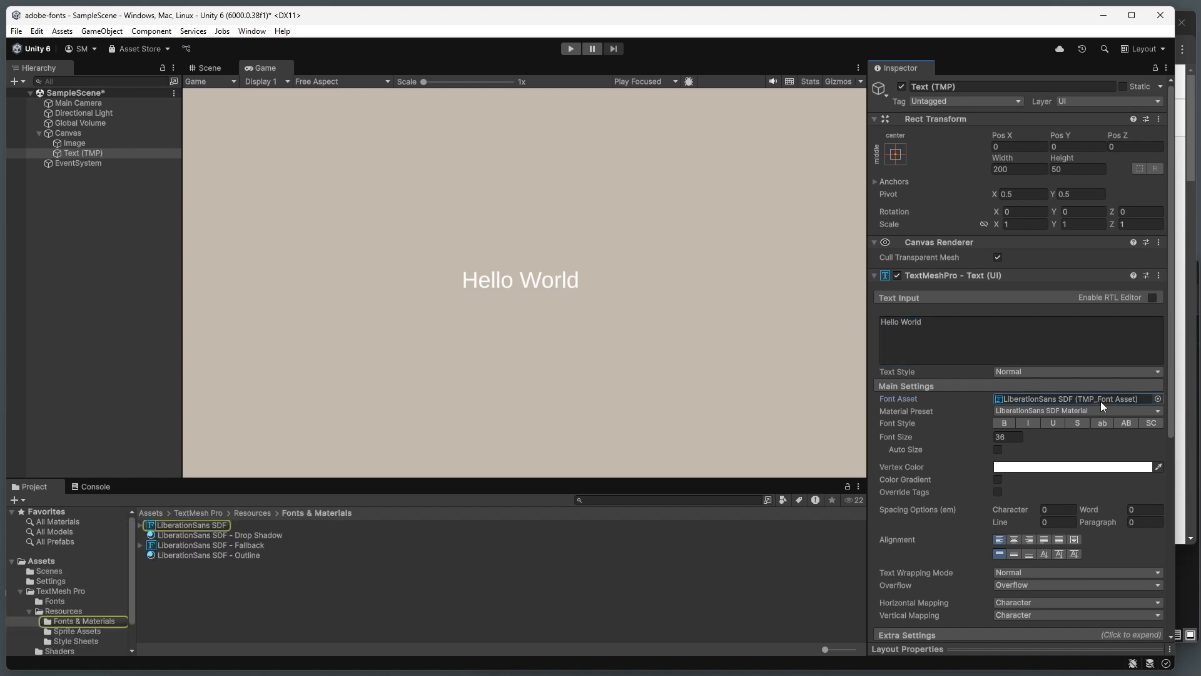
pyautogui.click(1158, 399)
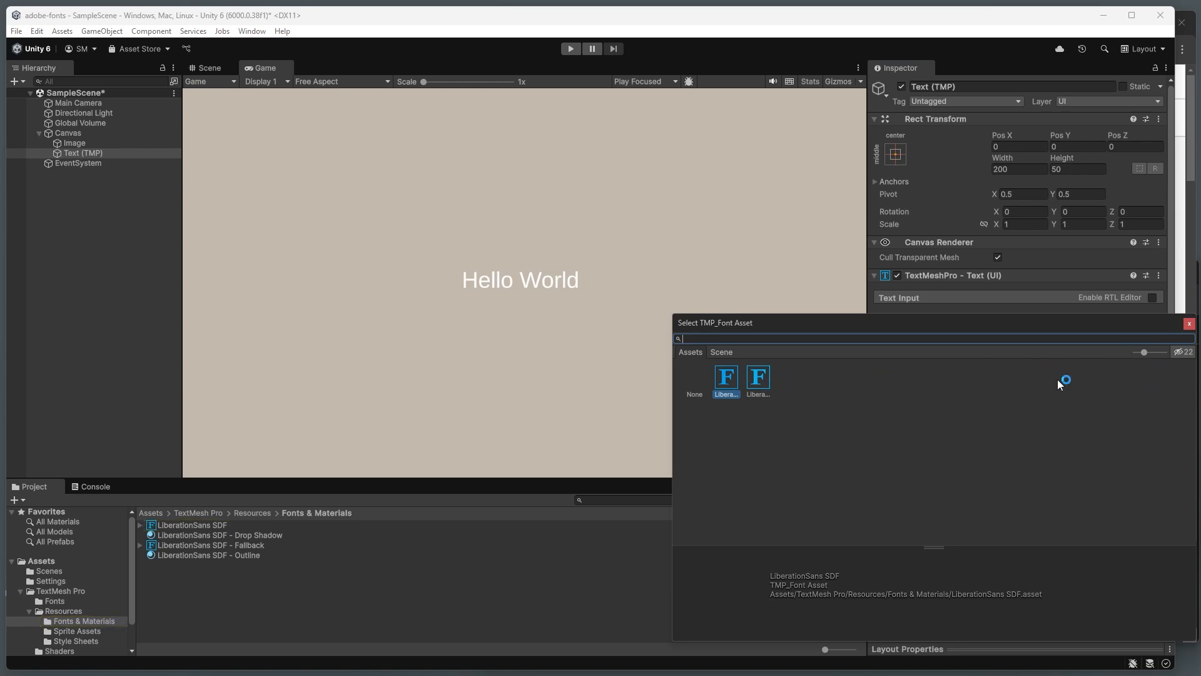
pyautogui.click(1188, 326)
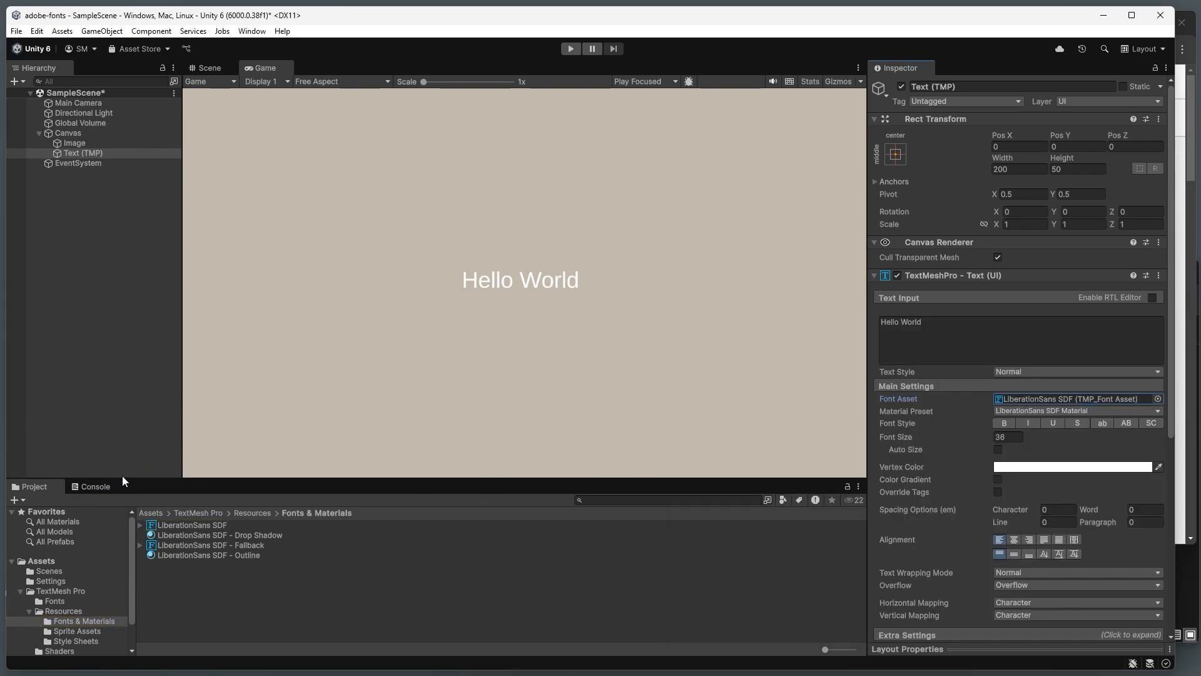
# Step: Enlarge the project browser and create a folder named Fonts directly under Assets
pyautogui.moveTo(122, 478); pyautogui.dragTo(122, 417)
pyautogui.click(51, 512)
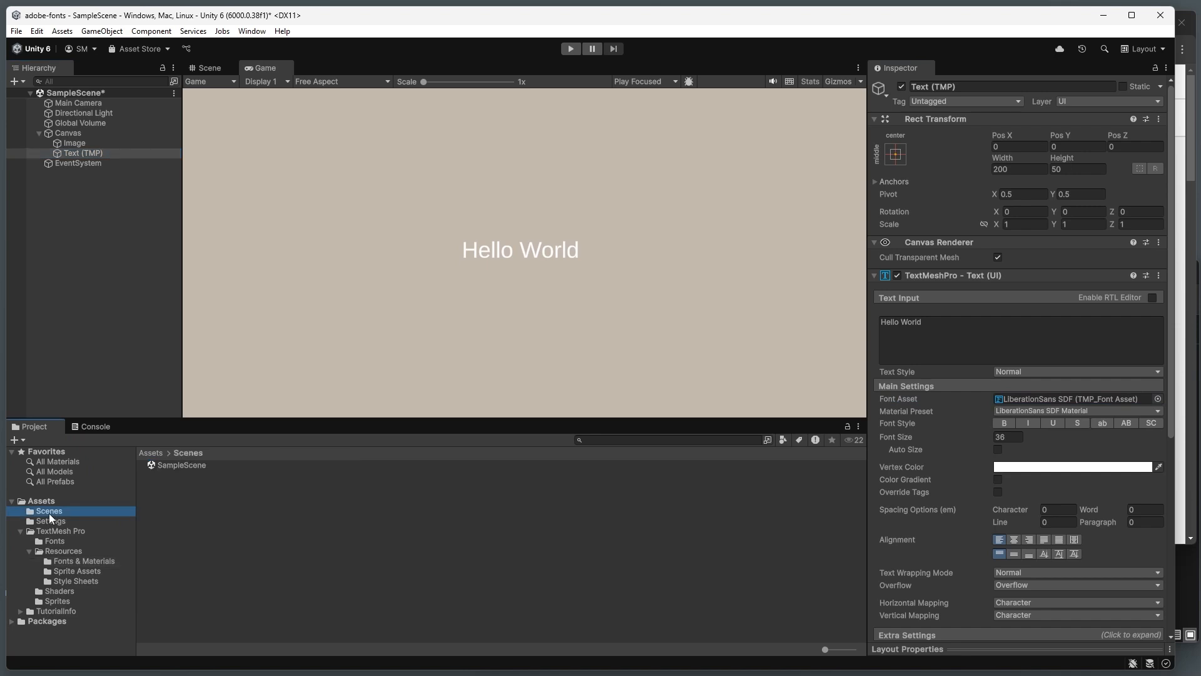
pyautogui.click(41, 500)
pyautogui.rightClick(208, 537)
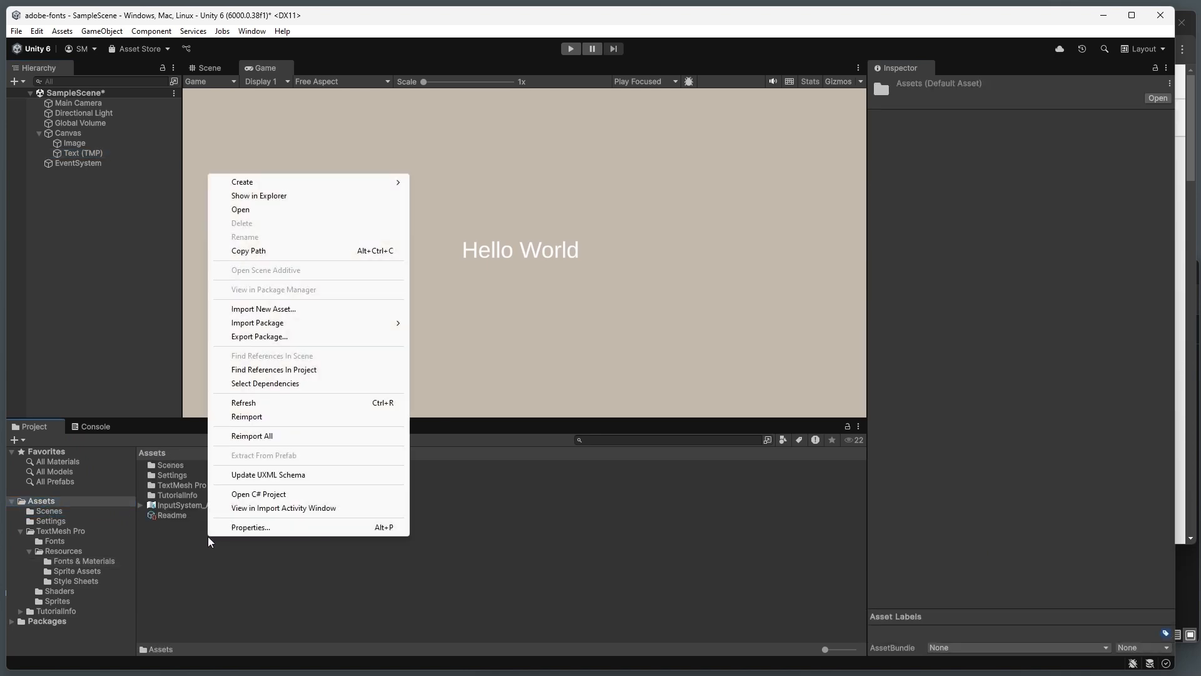
pyautogui.moveTo(381, 182)
pyautogui.click(452, 183)
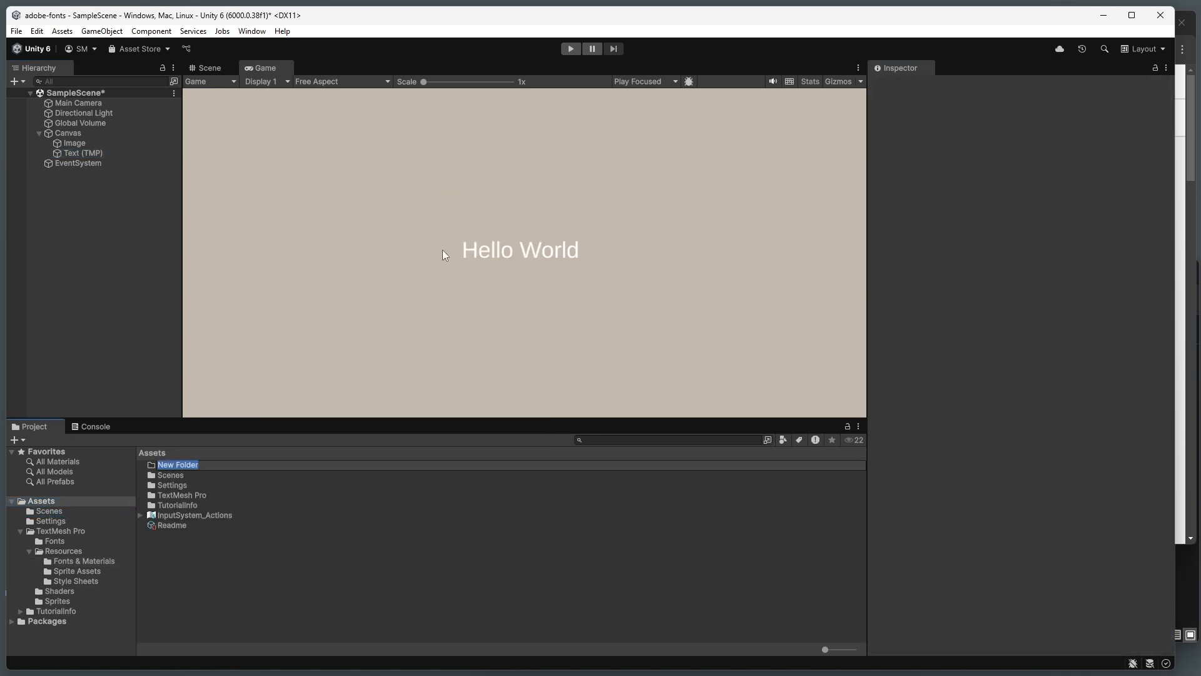
pyautogui.write('Fonts')
pyautogui.press('Return')
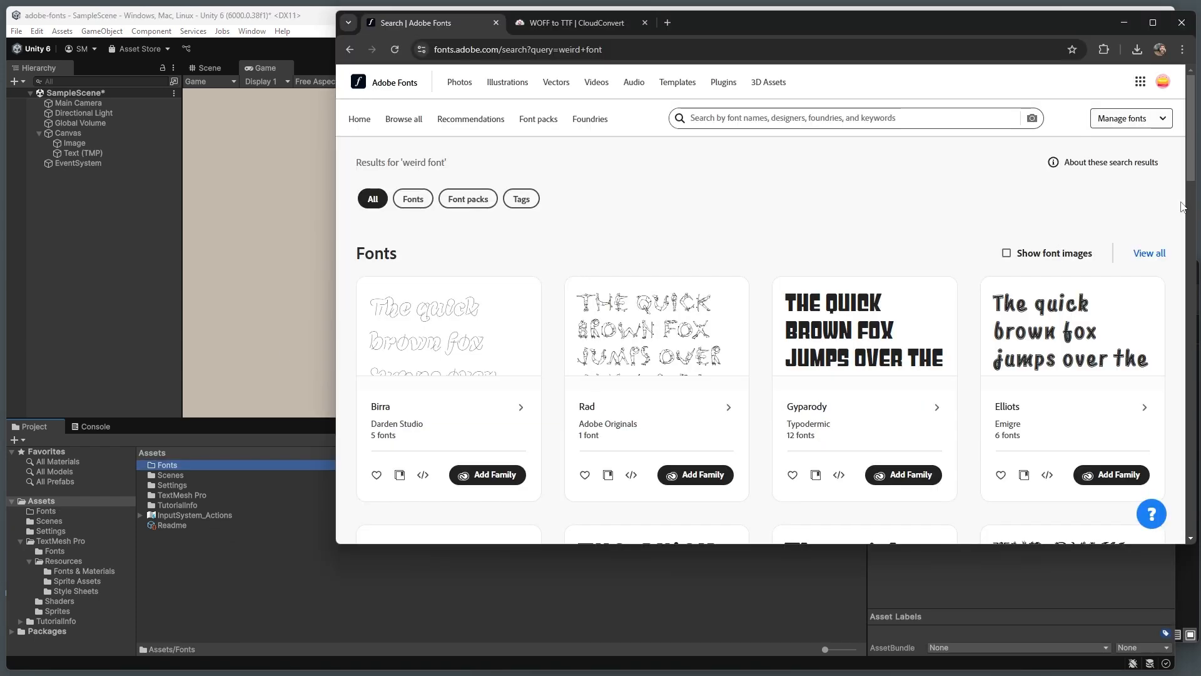
# Step: Switch to the browser with the Adobe Fonts results for "weird font" and open the BadTyp font page
pyautogui.click(1184, 208)
pyautogui.moveTo(454, 168); pyautogui.dragTo(348, 174)
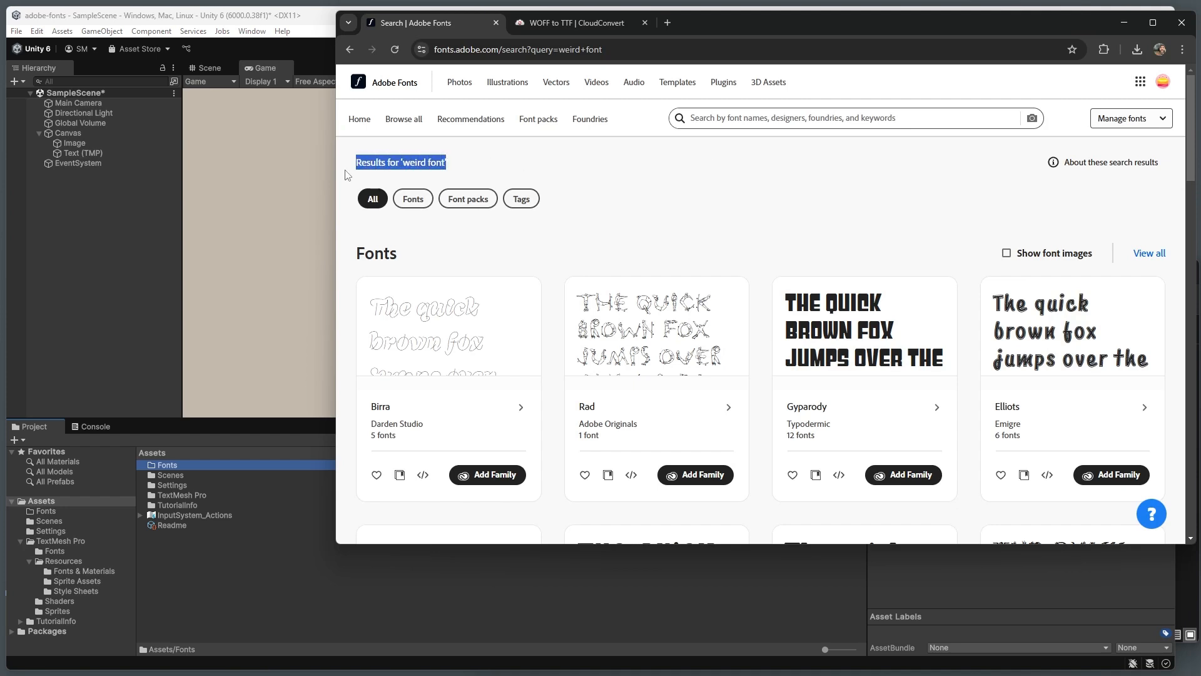
pyautogui.click(668, 168)
pyautogui.scroll(-4, 654, 186)
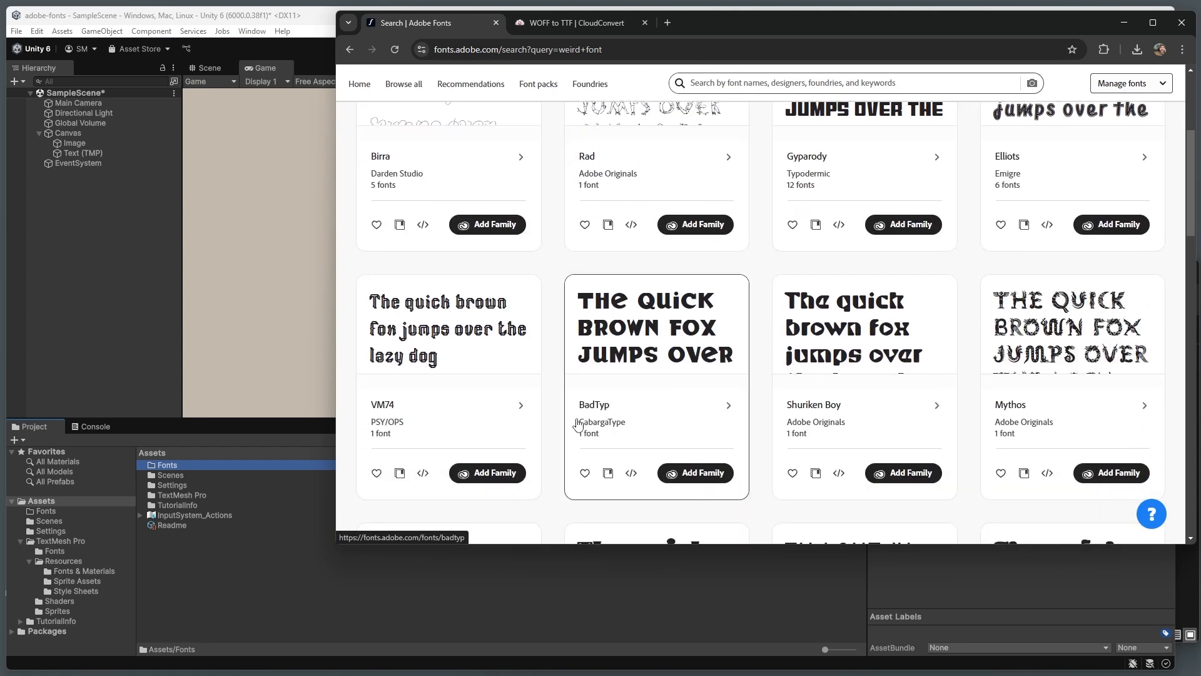
pyautogui.click(669, 306)
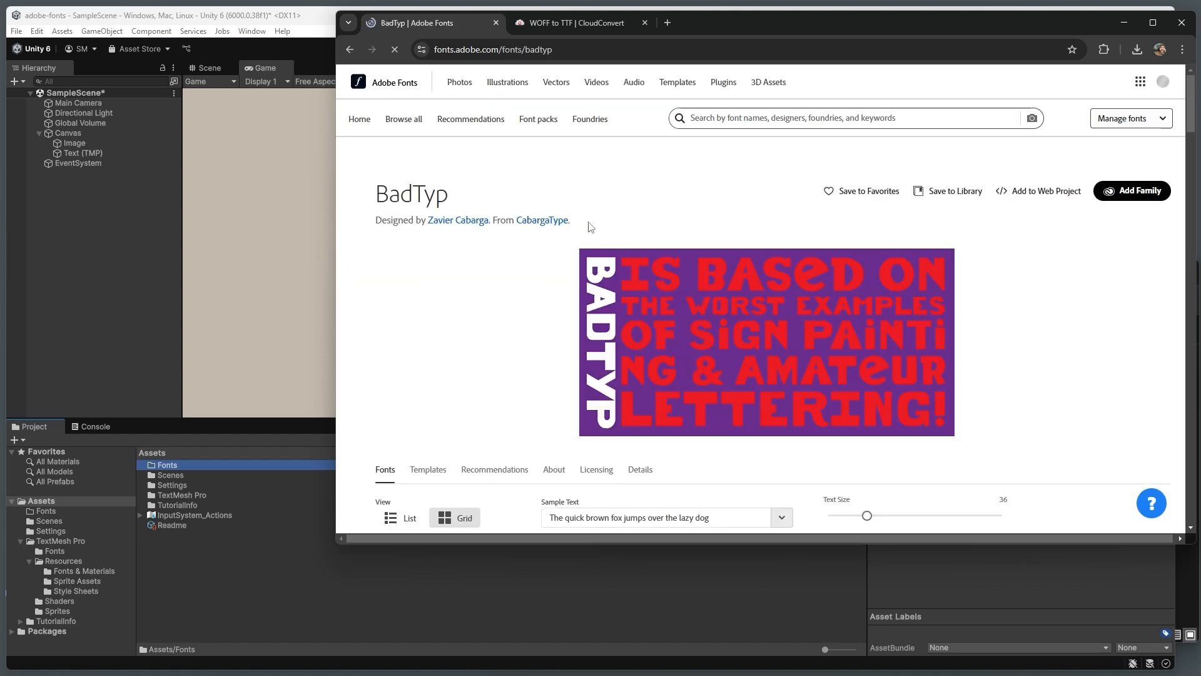
pyautogui.scroll(-1, 495, 286)
pyautogui.scroll(-5, 498, 286)
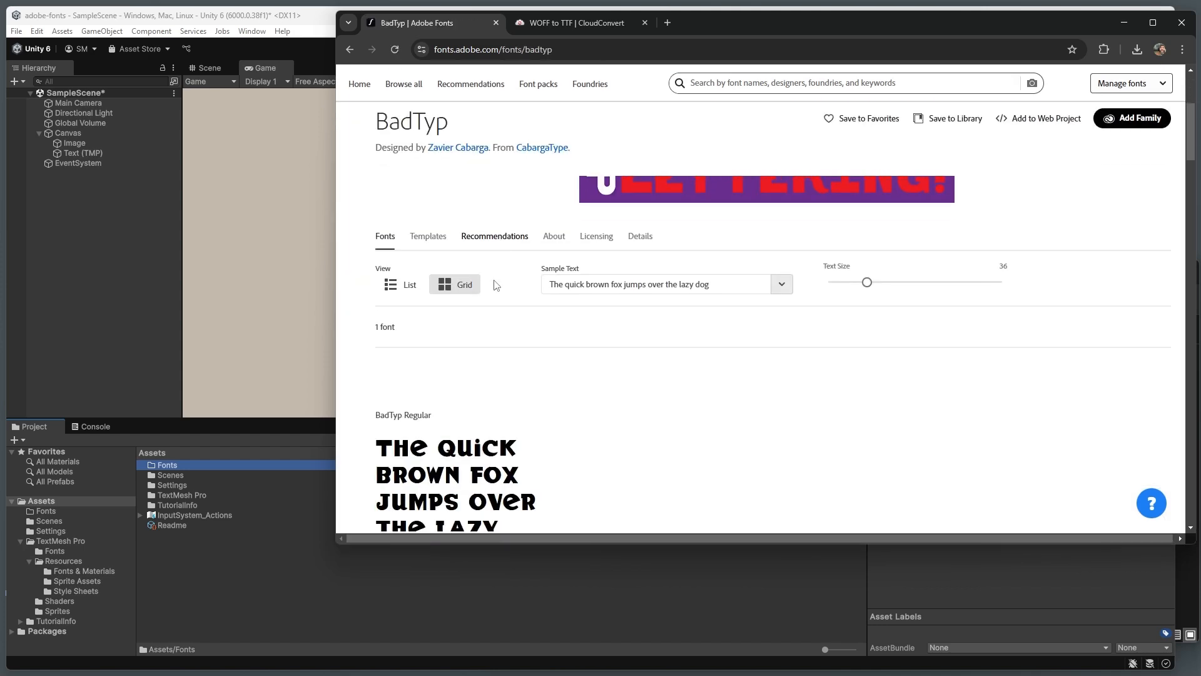
pyautogui.scroll(5, 681, 378)
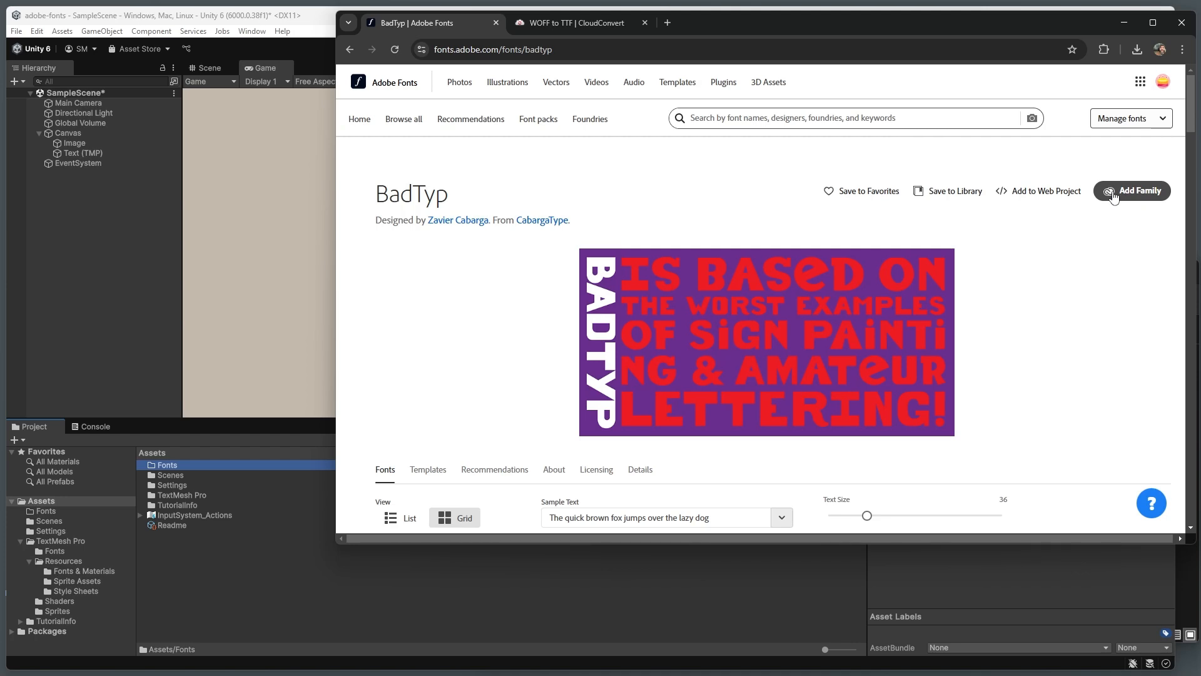
# Step: Add BadTyp Regular to the existing web project gostugo and save it
pyautogui.click(1020, 195)
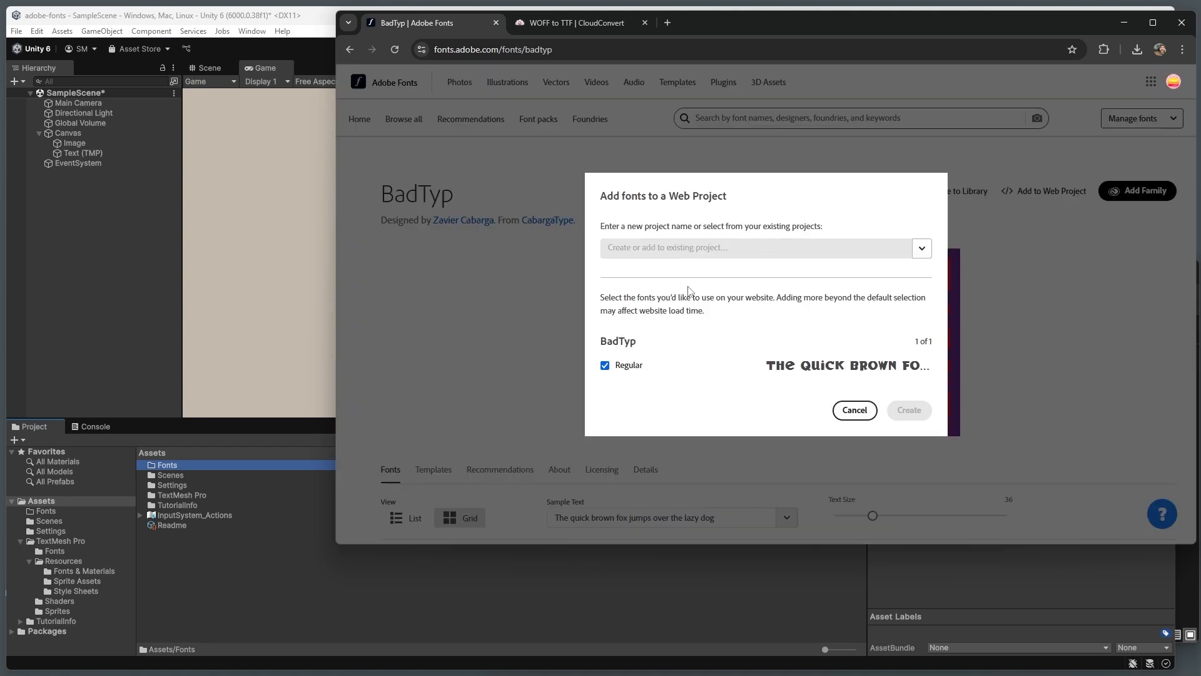
pyautogui.click(921, 248)
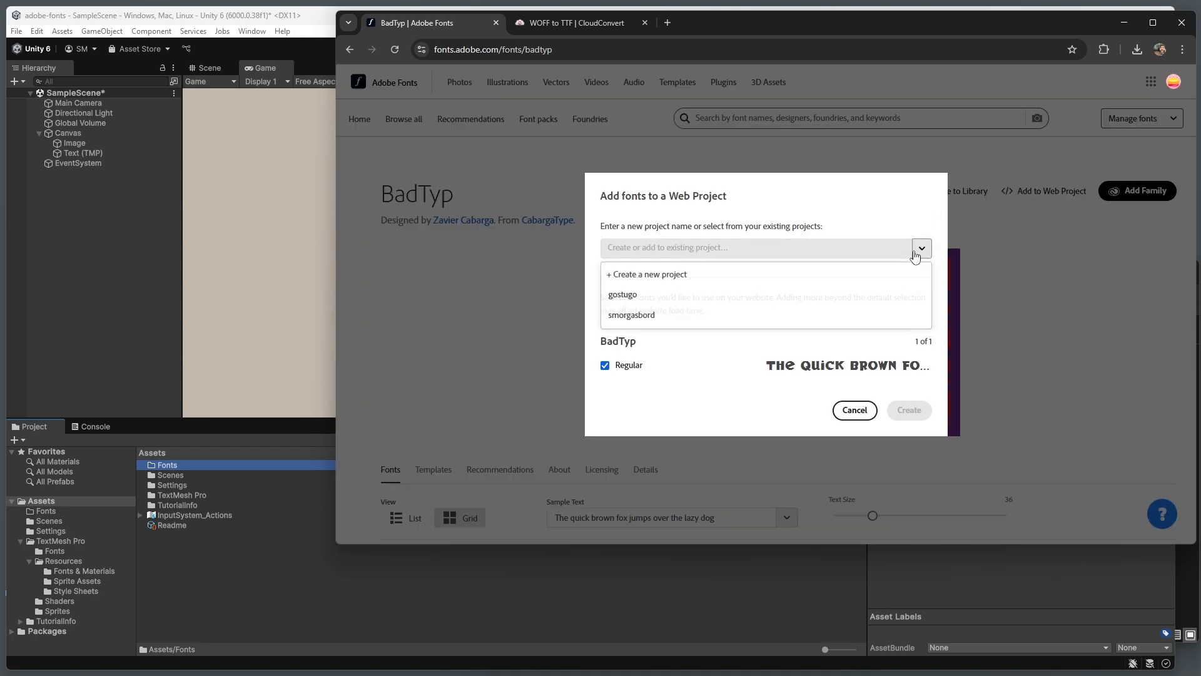
pyautogui.click(645, 296)
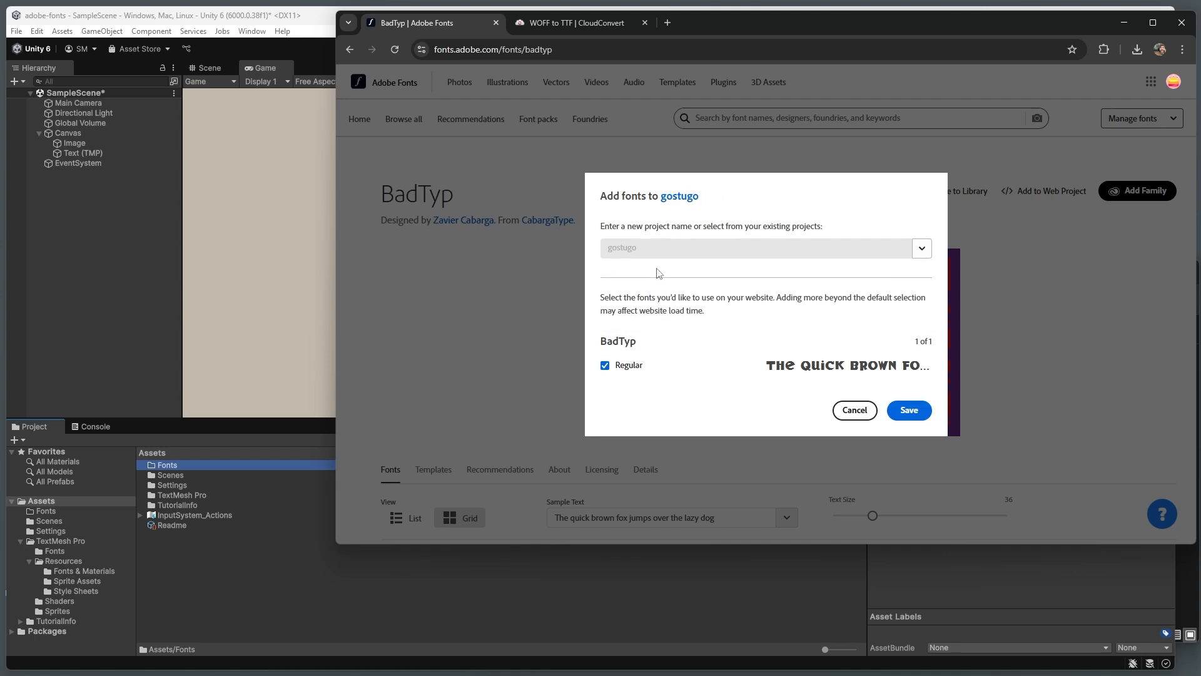
pyautogui.click(909, 413)
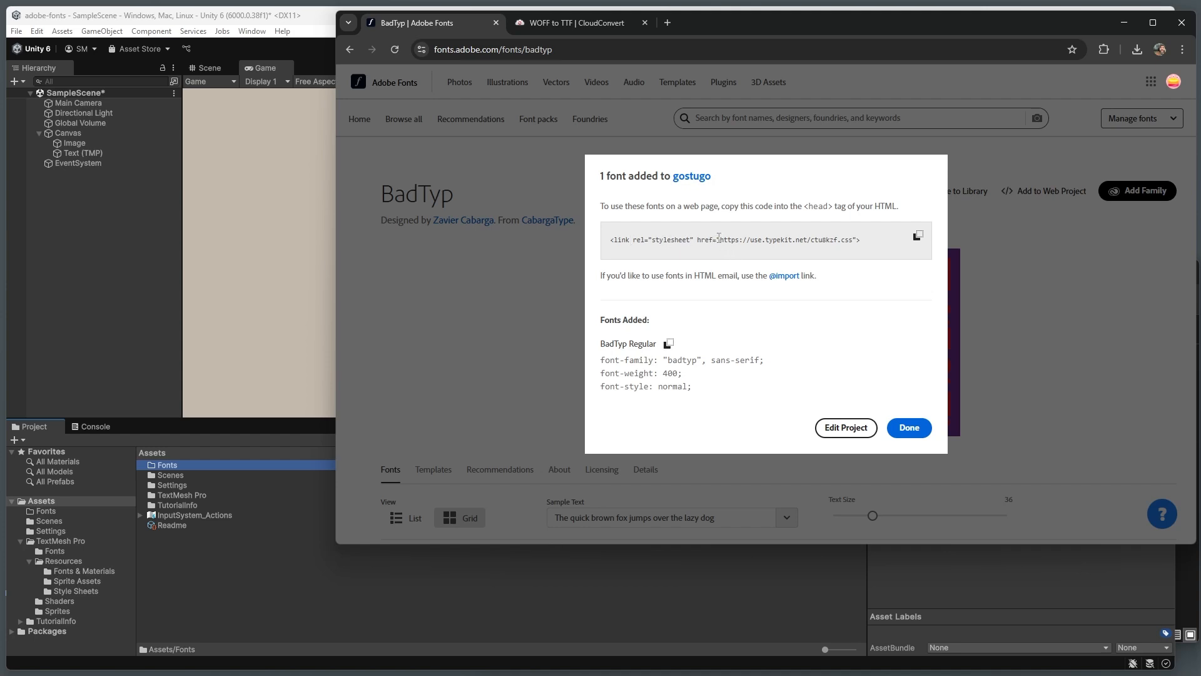
pyautogui.moveTo(718, 238); pyautogui.dragTo(781, 240)
pyautogui.click(719, 243)
pyautogui.moveTo(721, 240); pyautogui.dragTo(856, 241)
pyautogui.hotkey('ctrl', 'c')
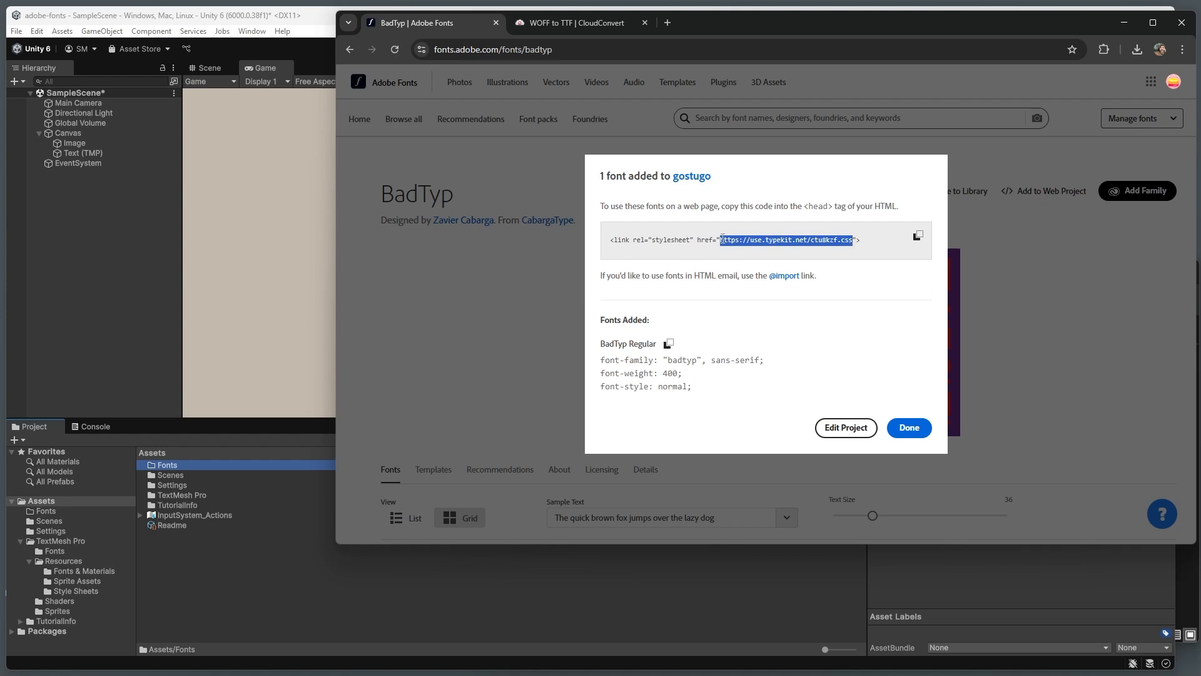
pyautogui.click(667, 22)
pyautogui.hotkey('ctrl', 'v')
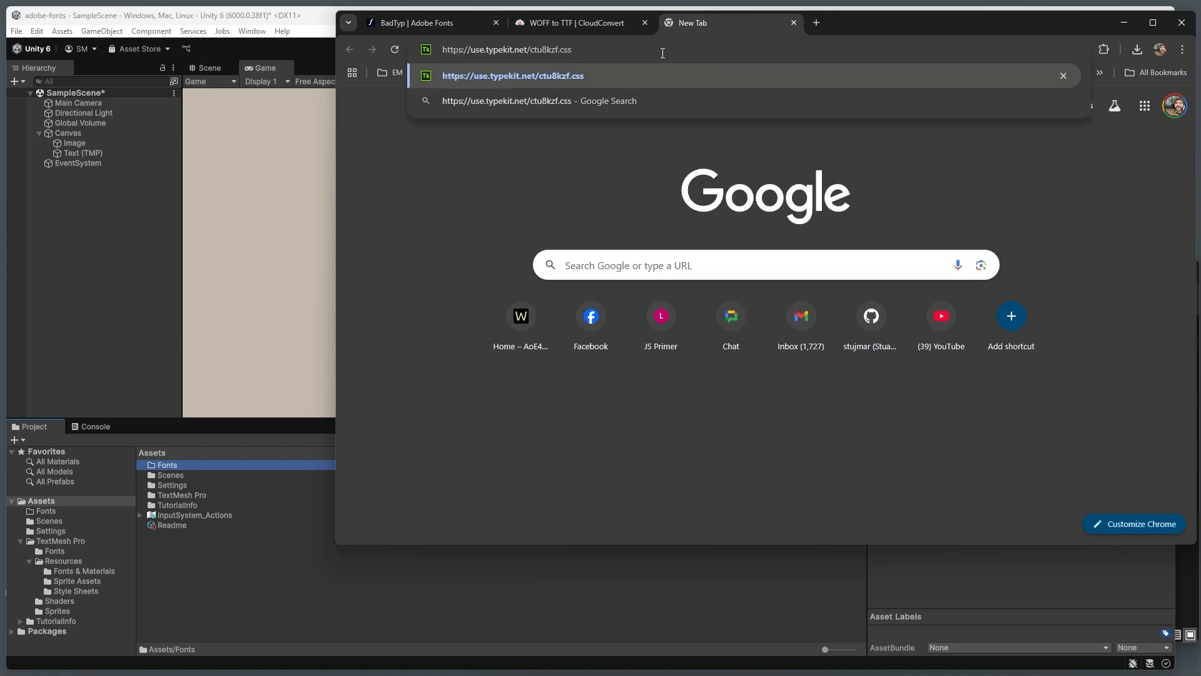
pyautogui.press('Return')
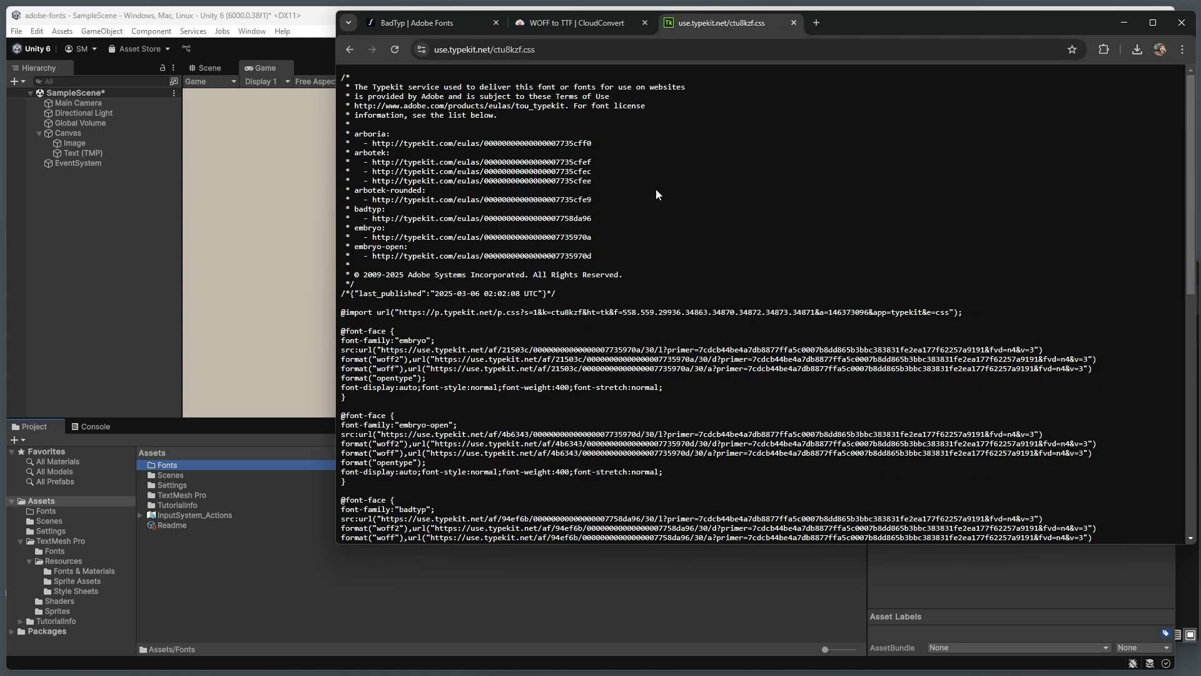
pyautogui.scroll(-5, 656, 189)
pyautogui.scroll(4, 656, 189)
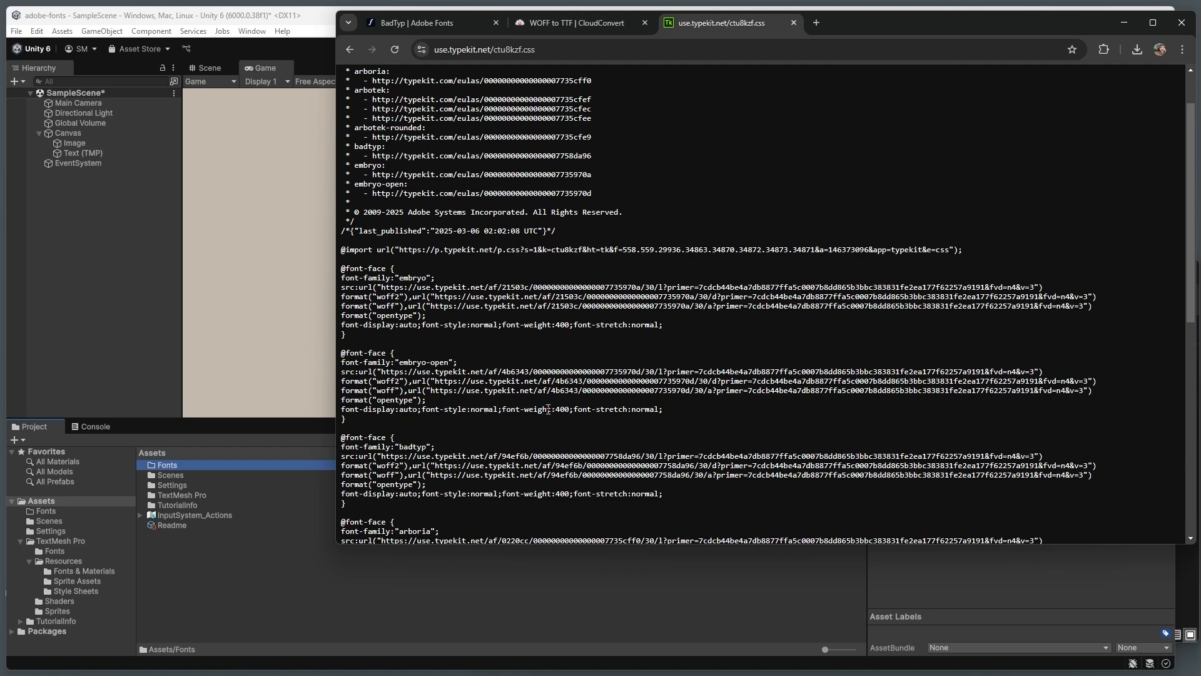
pyautogui.moveTo(551, 409); pyautogui.dragTo(570, 410)
pyautogui.scroll(-1, 568, 408)
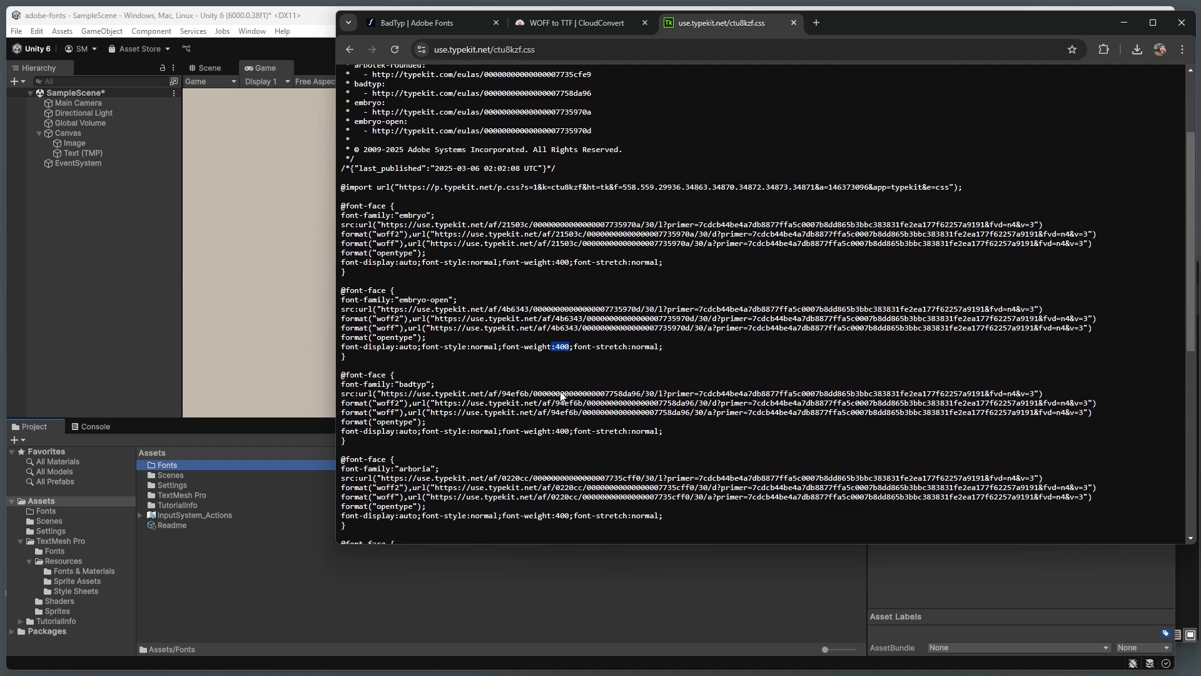
pyautogui.click(554, 431)
pyautogui.scroll(-4, 554, 431)
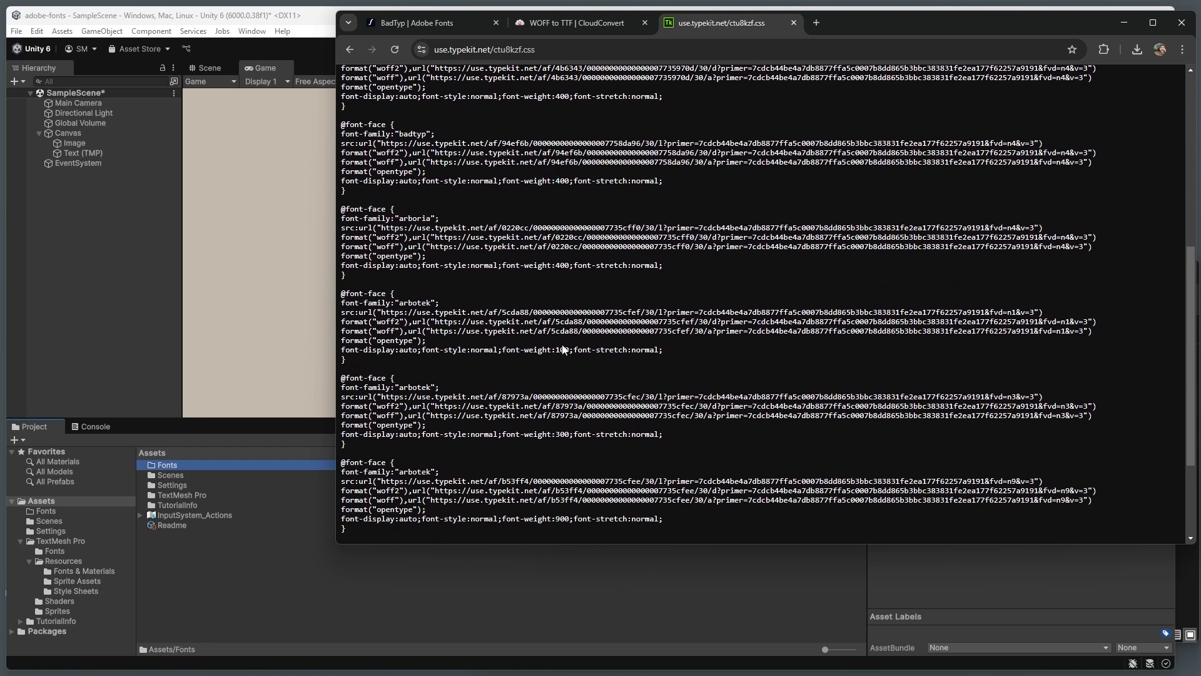
pyautogui.scroll(-1, 563, 349)
pyautogui.doubleClick(560, 371)
pyautogui.scroll(-1, 553, 385)
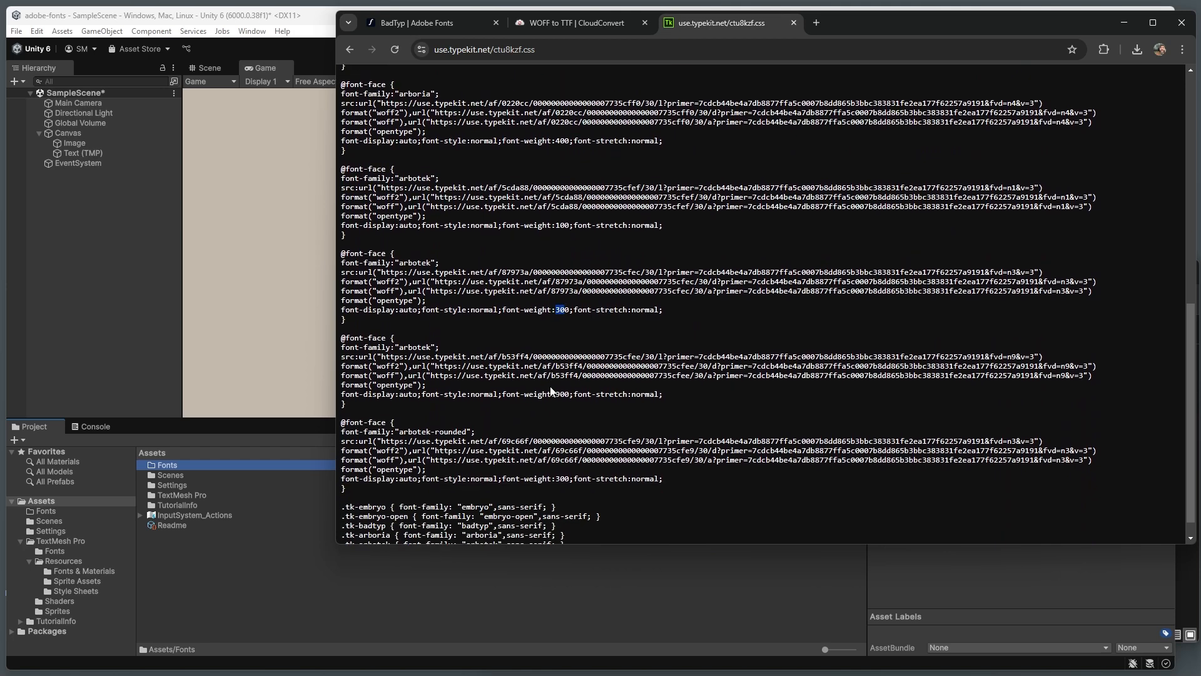
pyautogui.moveTo(553, 393); pyautogui.dragTo(569, 393)
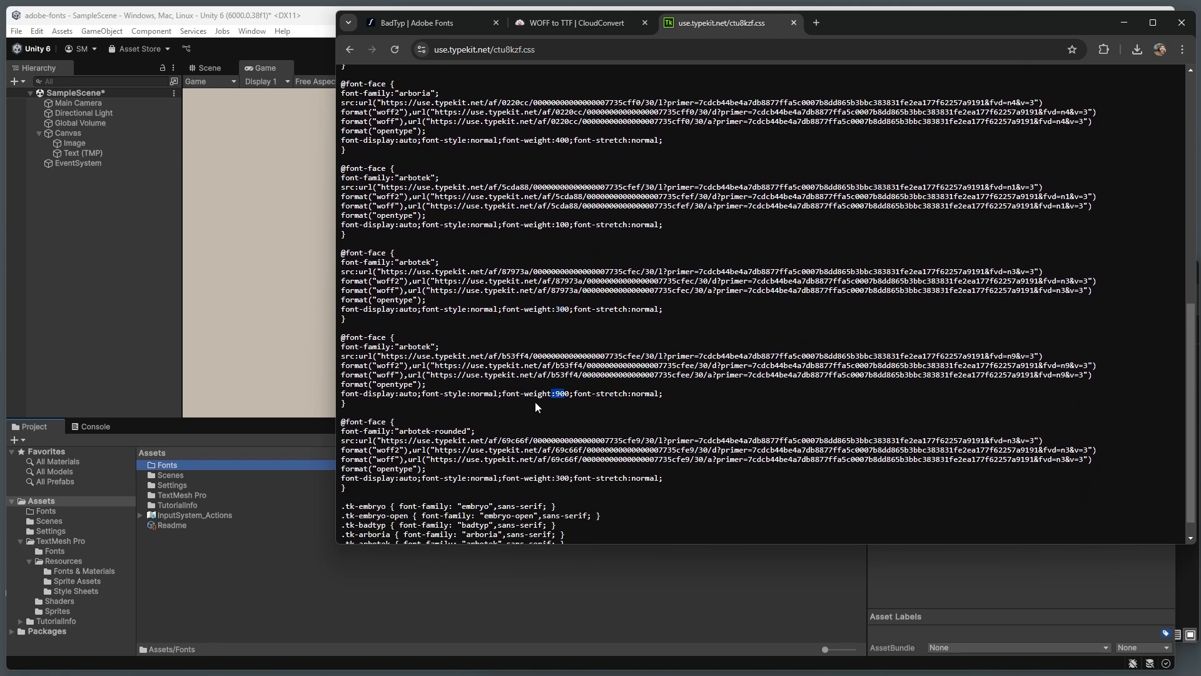
pyautogui.scroll(2, 535, 399)
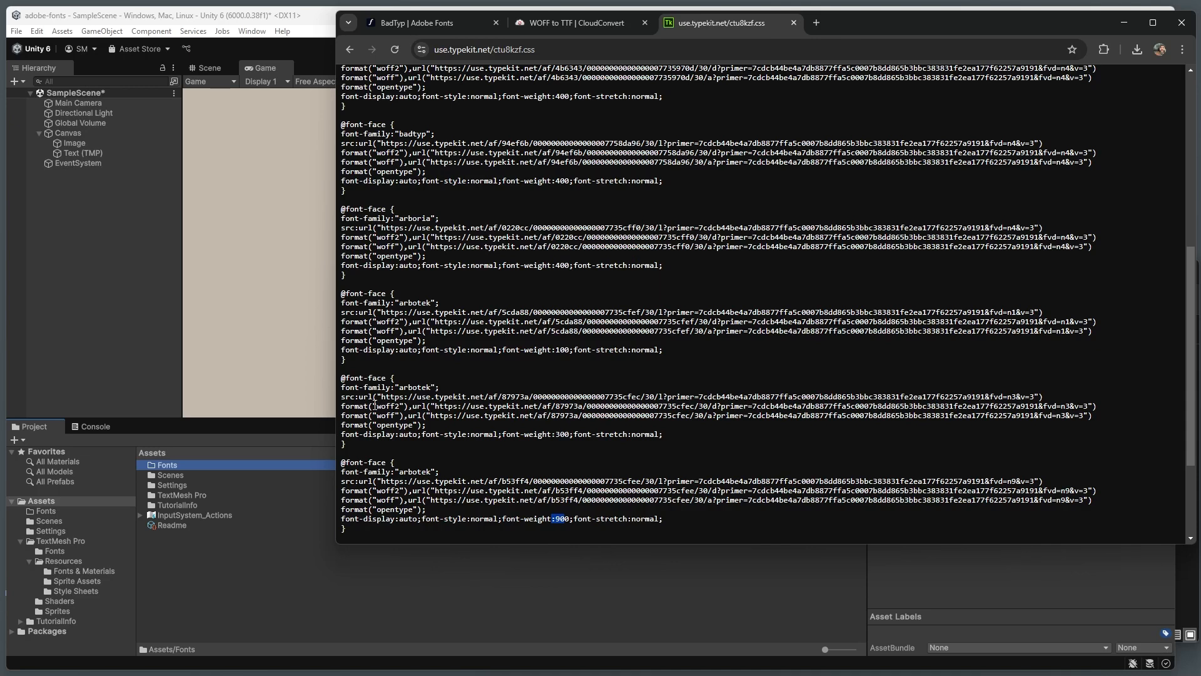
# Step: Copy the second font URL of the arbotek weight 300 entry, open it in a new tab and save d.woff to the Desktop
pyautogui.moveTo(374, 406); pyautogui.dragTo(1087, 406)
pyautogui.hotkey('ctrl', 'c')
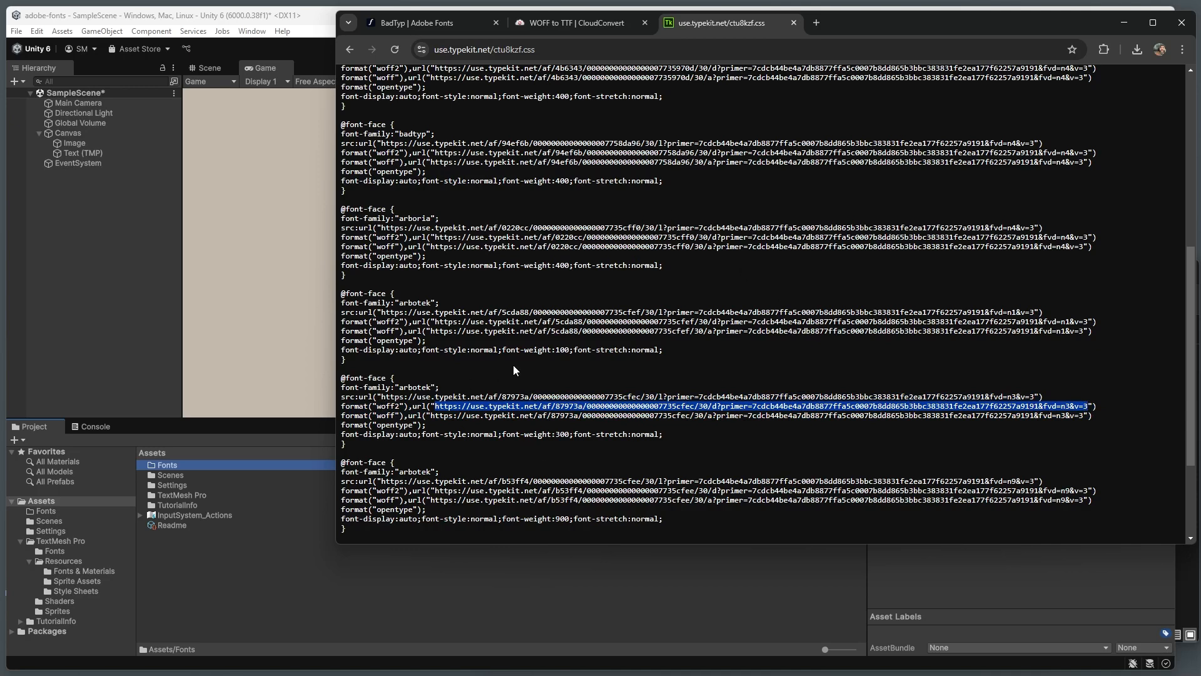
pyautogui.scroll(10, 513, 369)
pyautogui.click(814, 23)
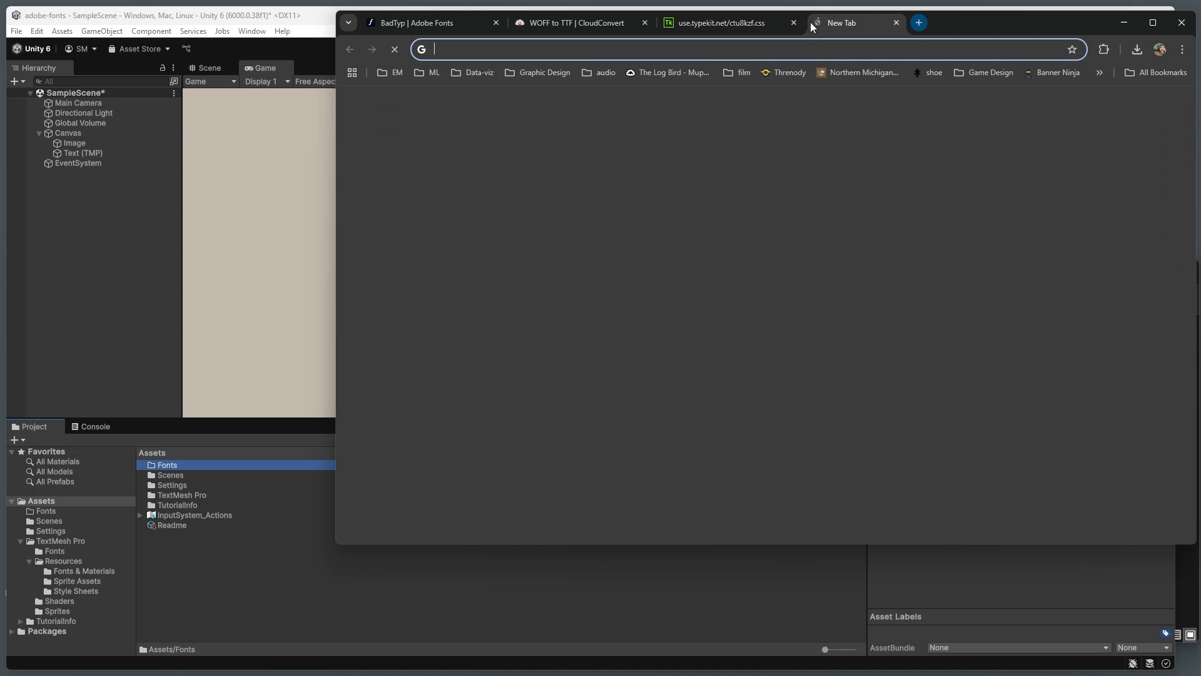
pyautogui.hotkey('ctrl', 'v')
pyautogui.press('Return')
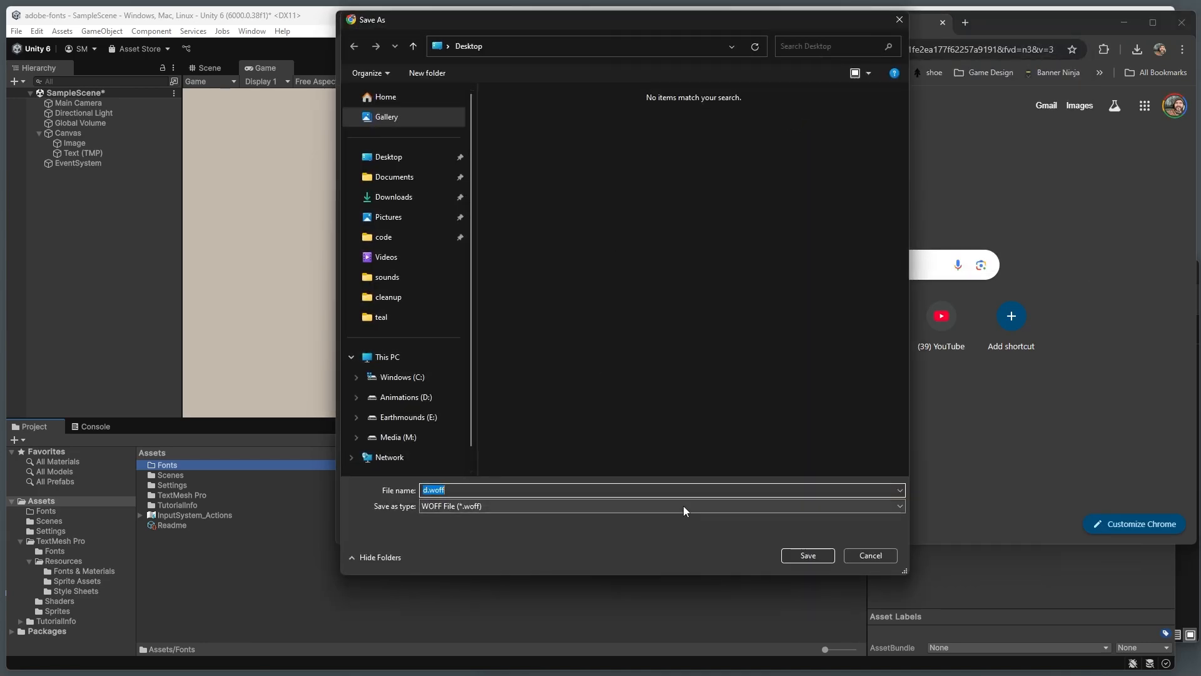
pyautogui.click(816, 554)
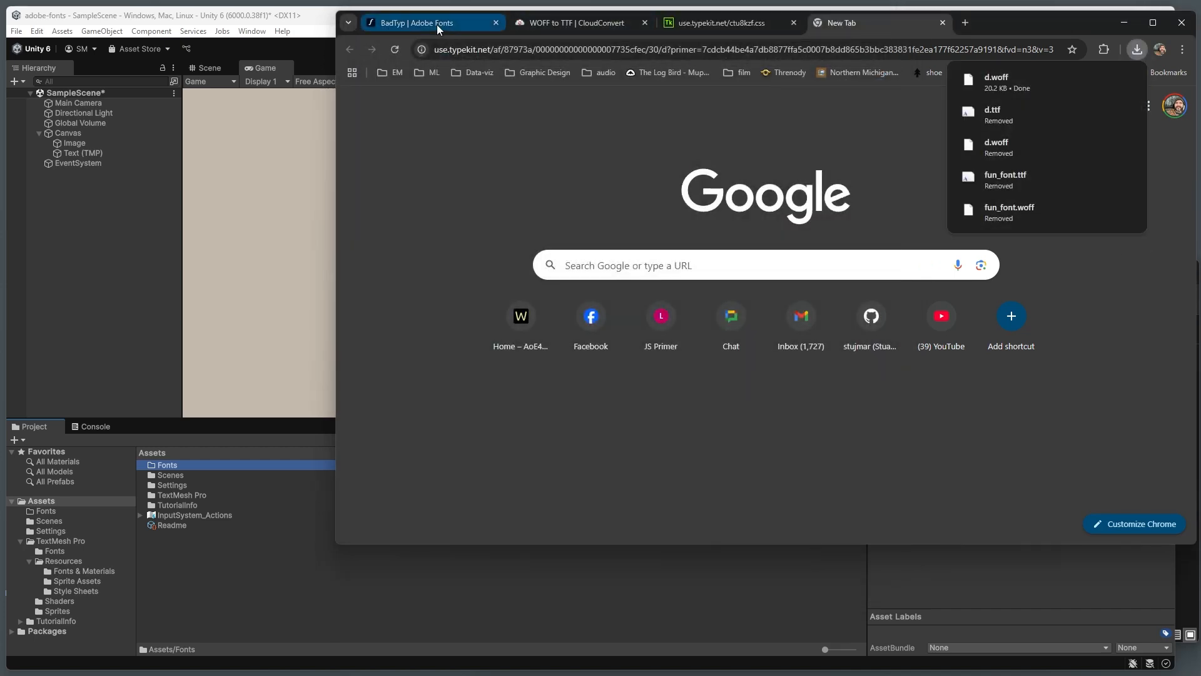
# Step: Check the font name on the Adobe Fonts page and rename the downloaded d.woff on the Desktop as bad-typ_300.woff
pyautogui.click(455, 23)
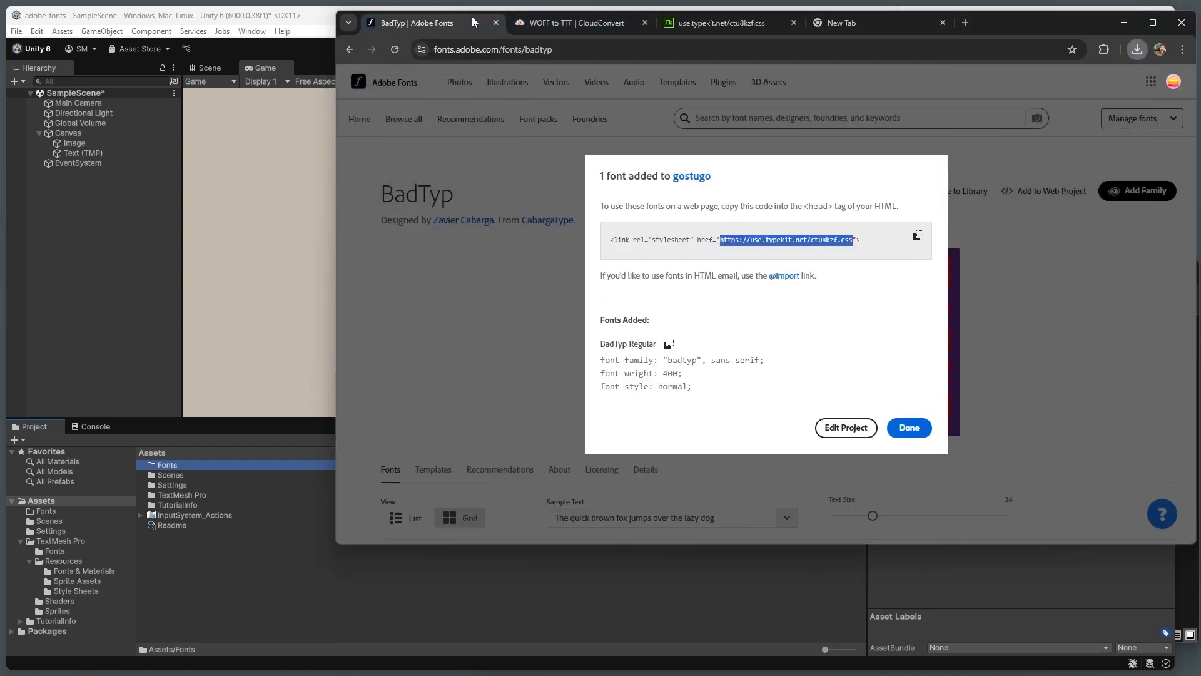
pyautogui.click(477, 215)
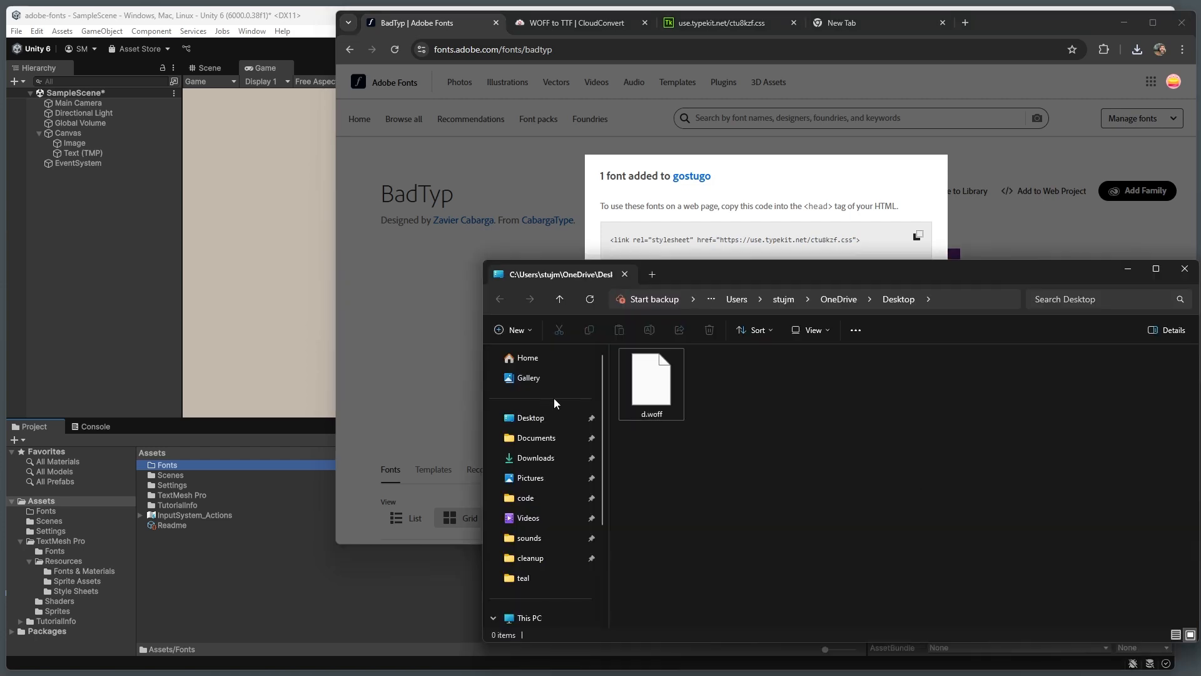
pyautogui.click(652, 416)
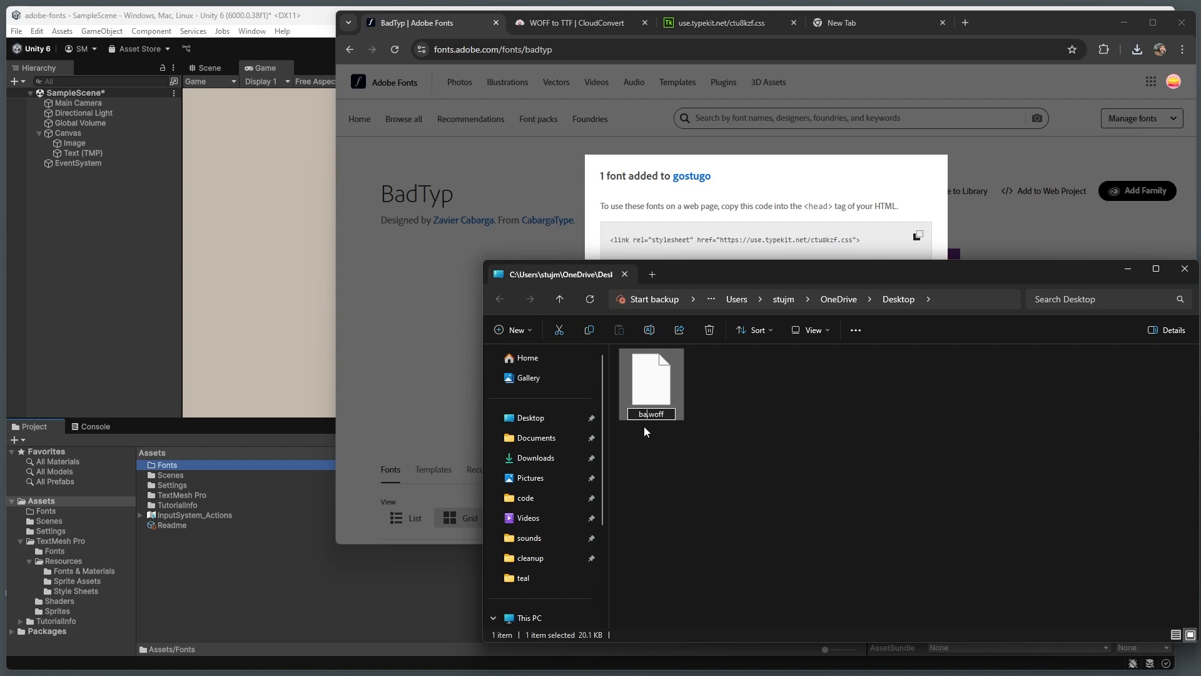
pyautogui.write('bad-typ_400')
pyautogui.press('Left')
pyautogui.press('BackSpace')
pyautogui.write('3')
pyautogui.press('Return')
pyautogui.click(735, 418)
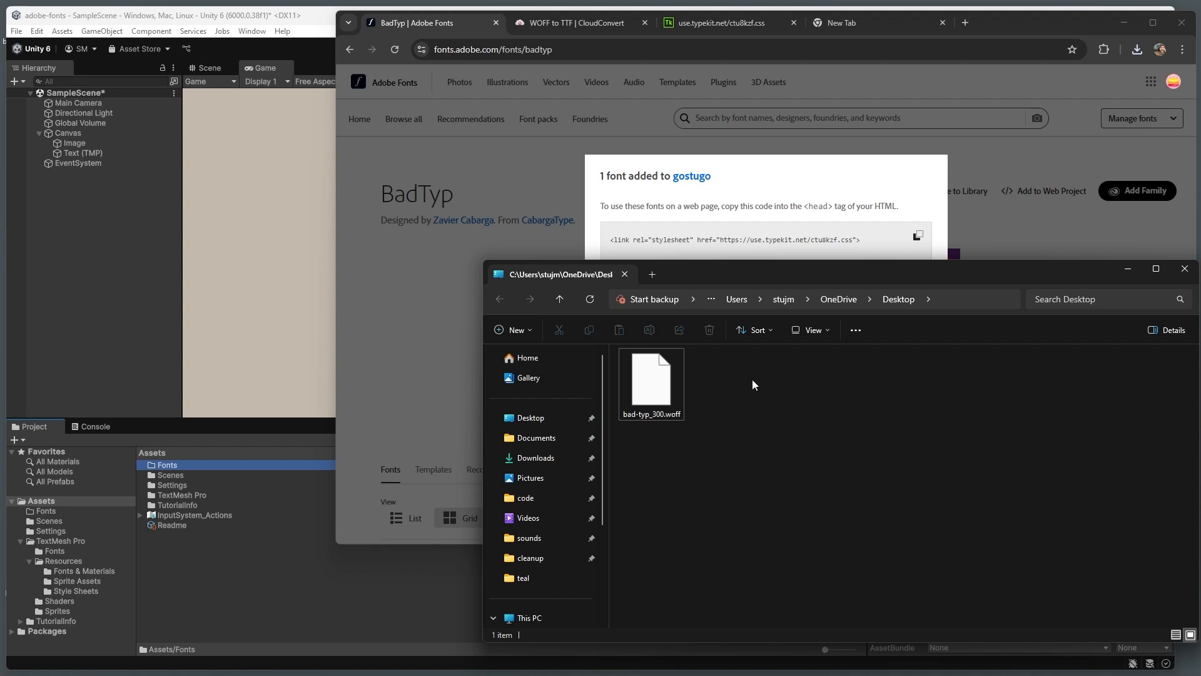
# Step: Add bad-typ_300.woff from the Desktop to the CloudConvert WOFF to TTF converter and convert it to TTF
pyautogui.click(576, 25)
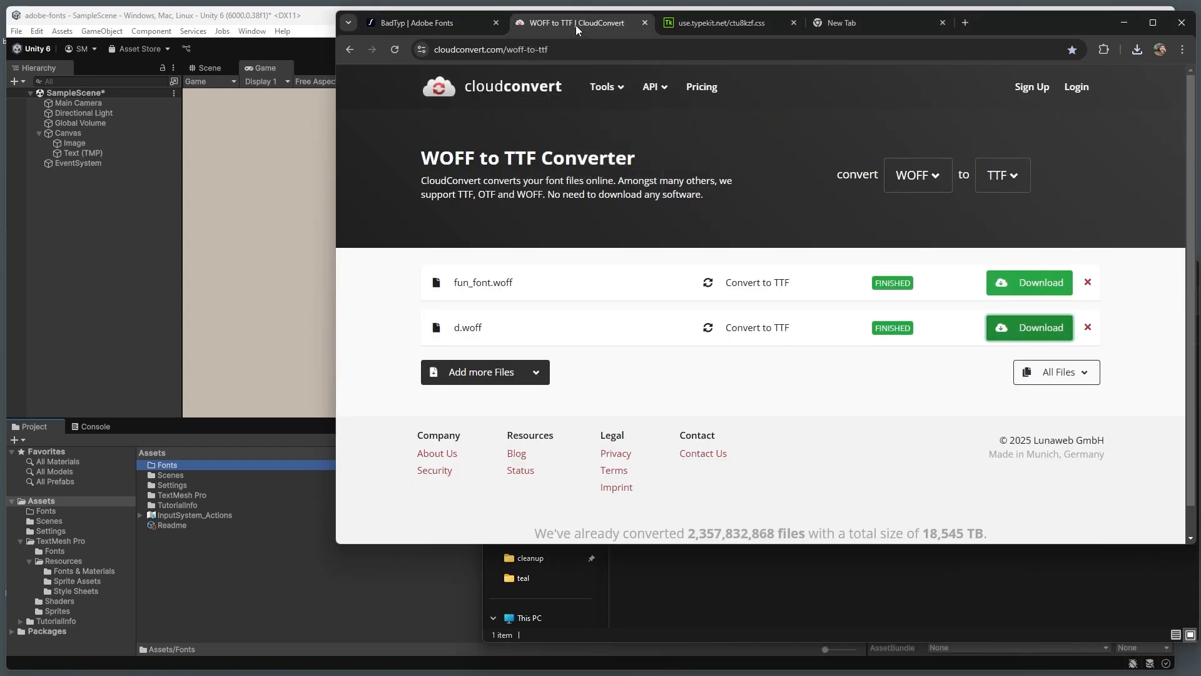
pyautogui.click(761, 583)
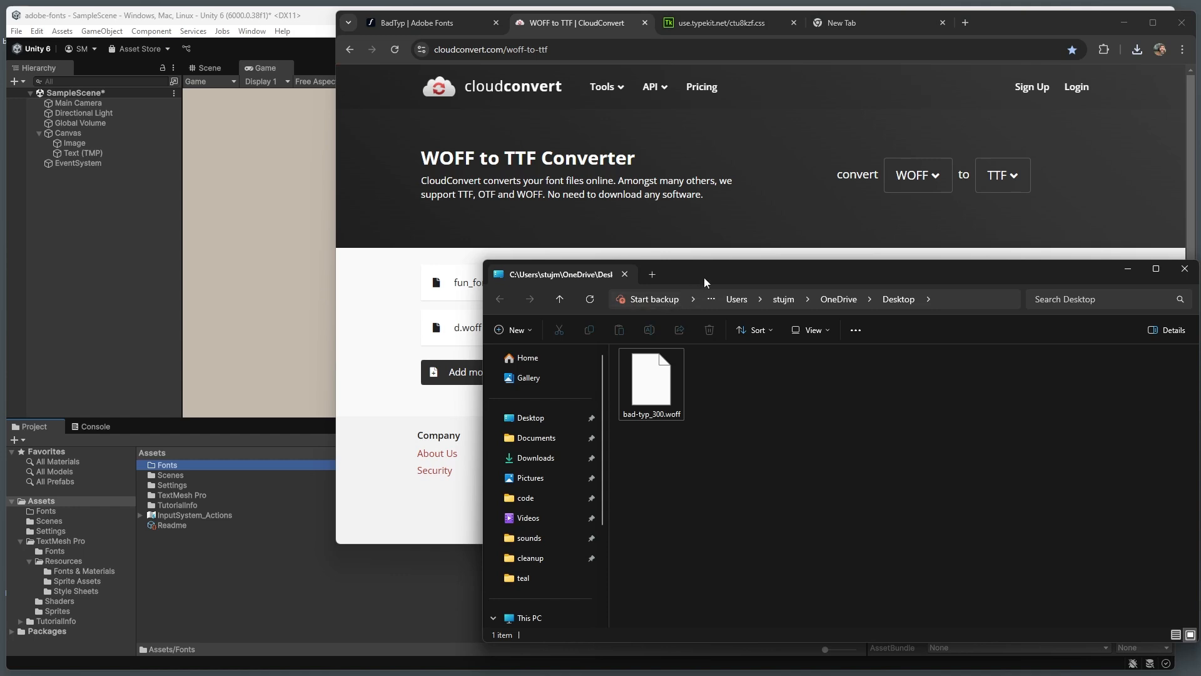
pyautogui.moveTo(703, 270); pyautogui.dragTo(693, 309)
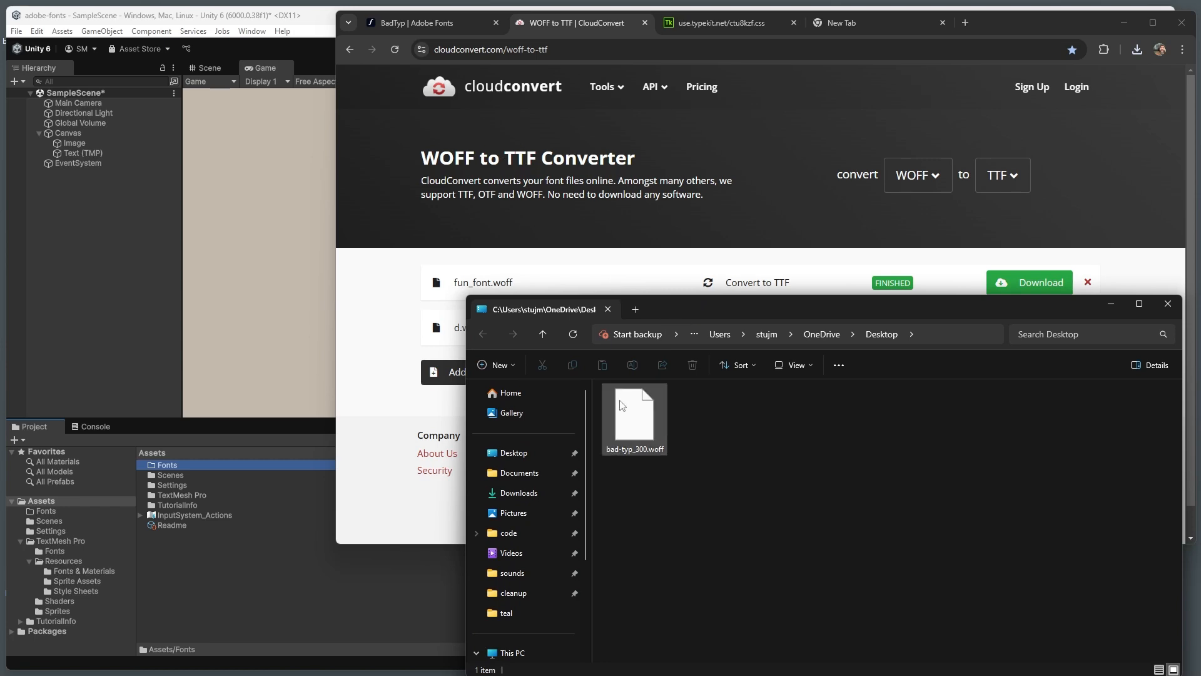
pyautogui.moveTo(722, 309); pyautogui.dragTo(671, 462)
pyautogui.moveTo(614, 543); pyautogui.dragTo(832, 388)
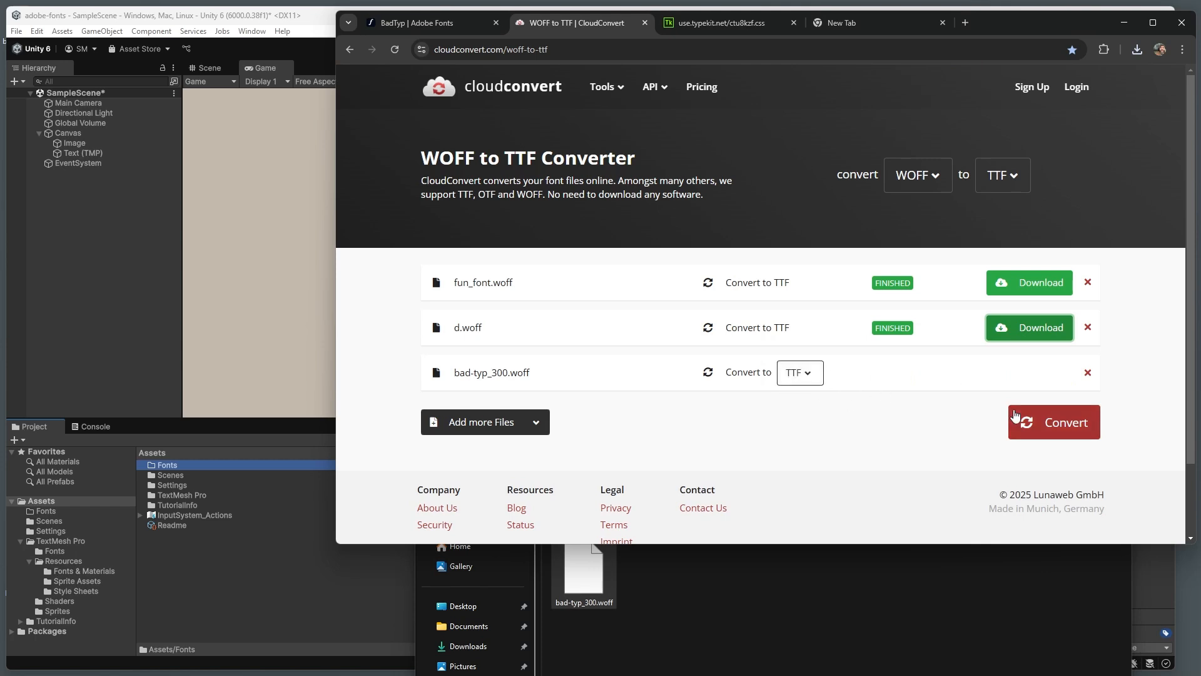
pyautogui.click(1039, 425)
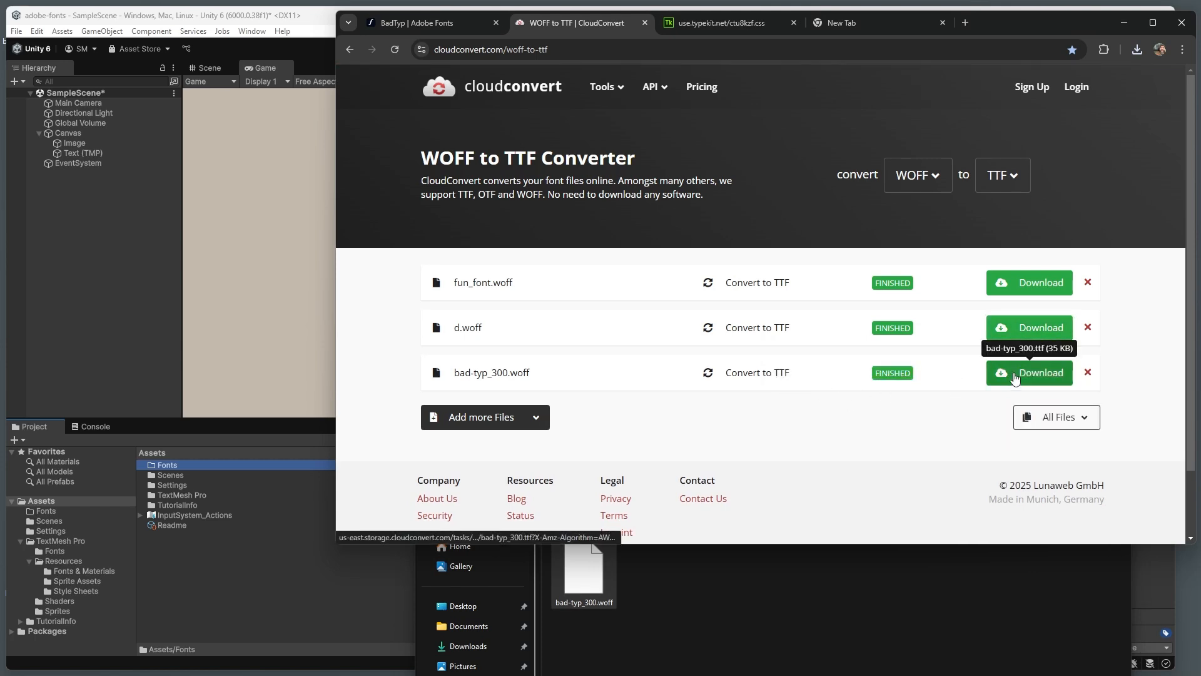
# Step: Download the converted font and save it to the Desktop as bad-typ_300.ttf
pyautogui.click(1014, 374)
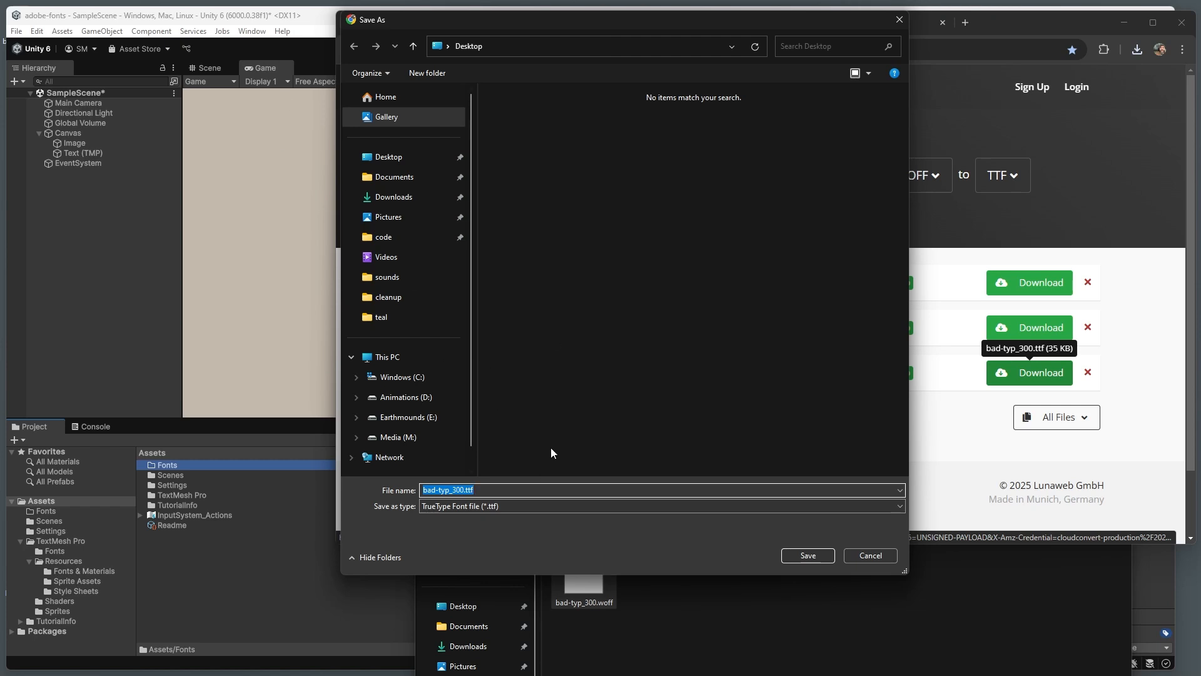
pyautogui.click(809, 558)
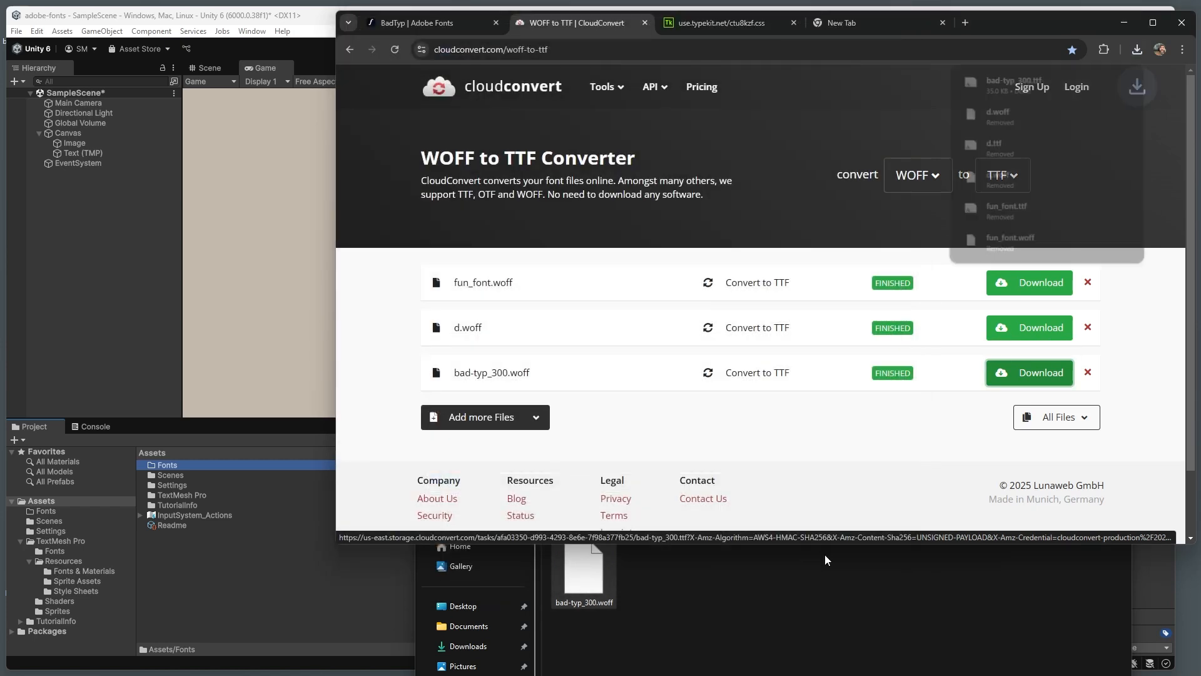
pyautogui.click(829, 569)
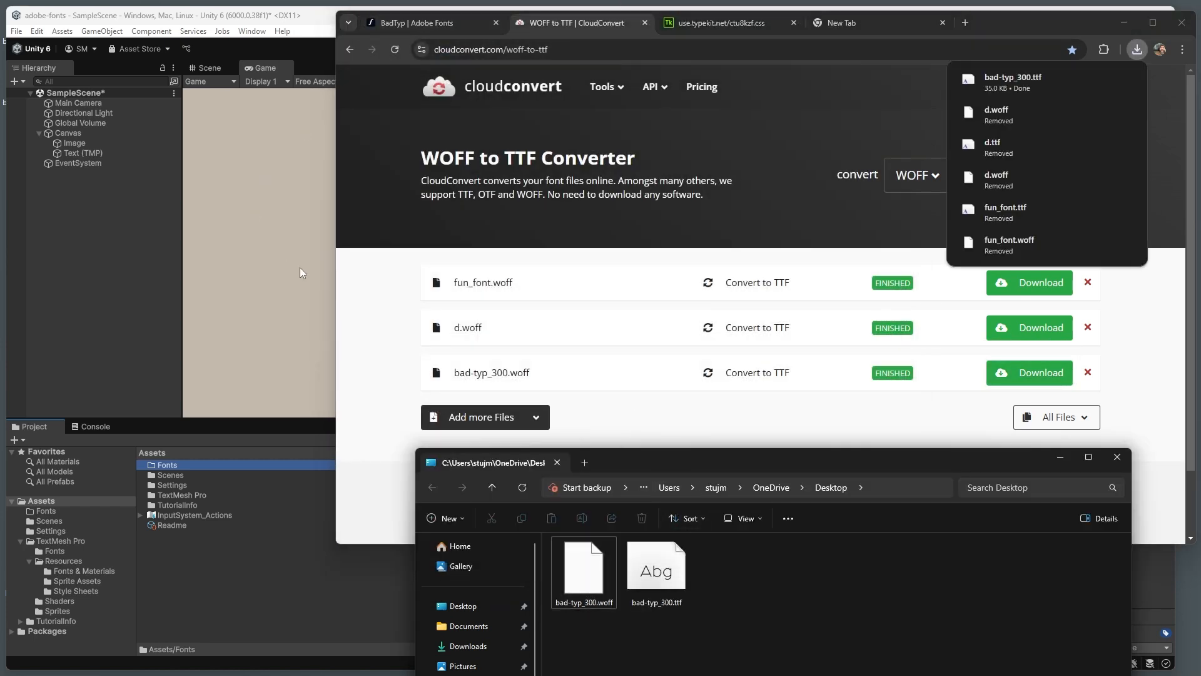
# Step: Import bad-typ_300.ttf from the Desktop into the Assets/Fonts folder of the Unity project
pyautogui.moveTo(789, 461); pyautogui.dragTo(861, 290)
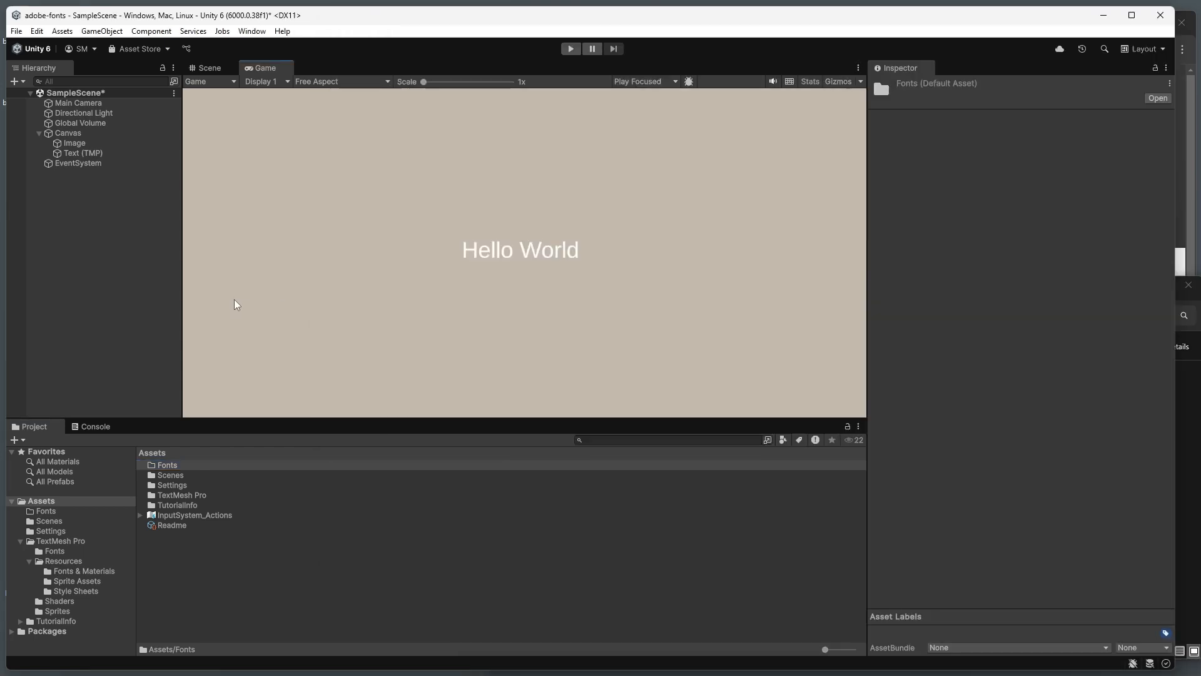
pyautogui.click(238, 305)
pyautogui.doubleClick(172, 468)
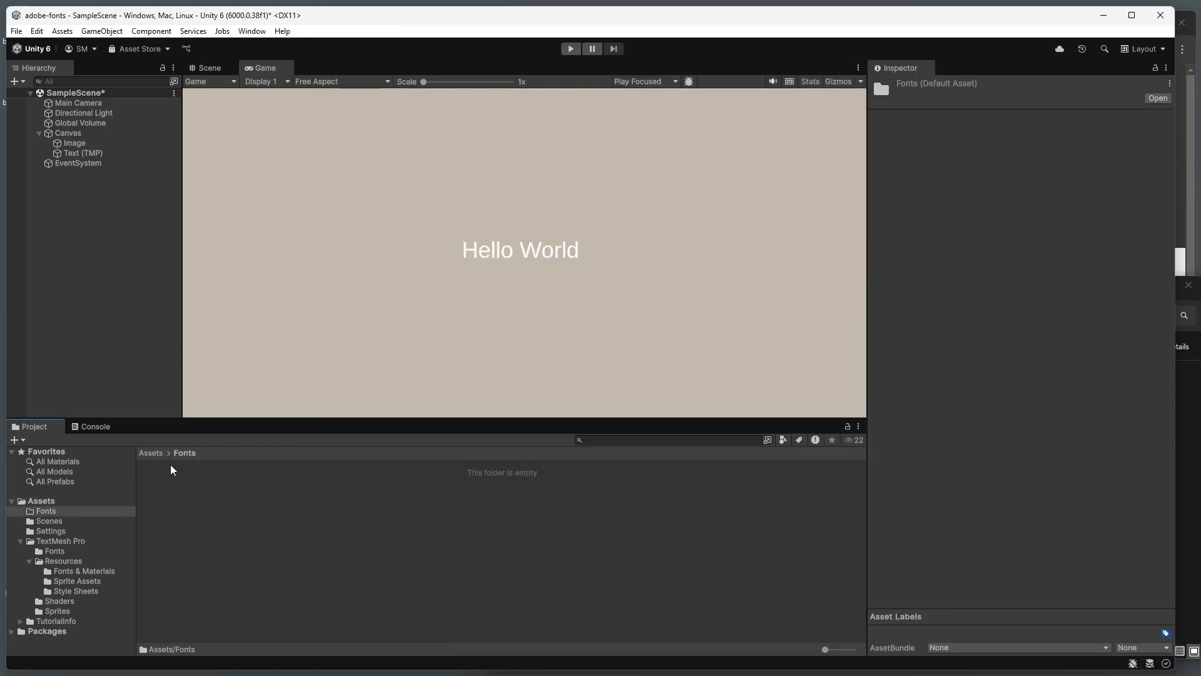
pyautogui.click(1184, 438)
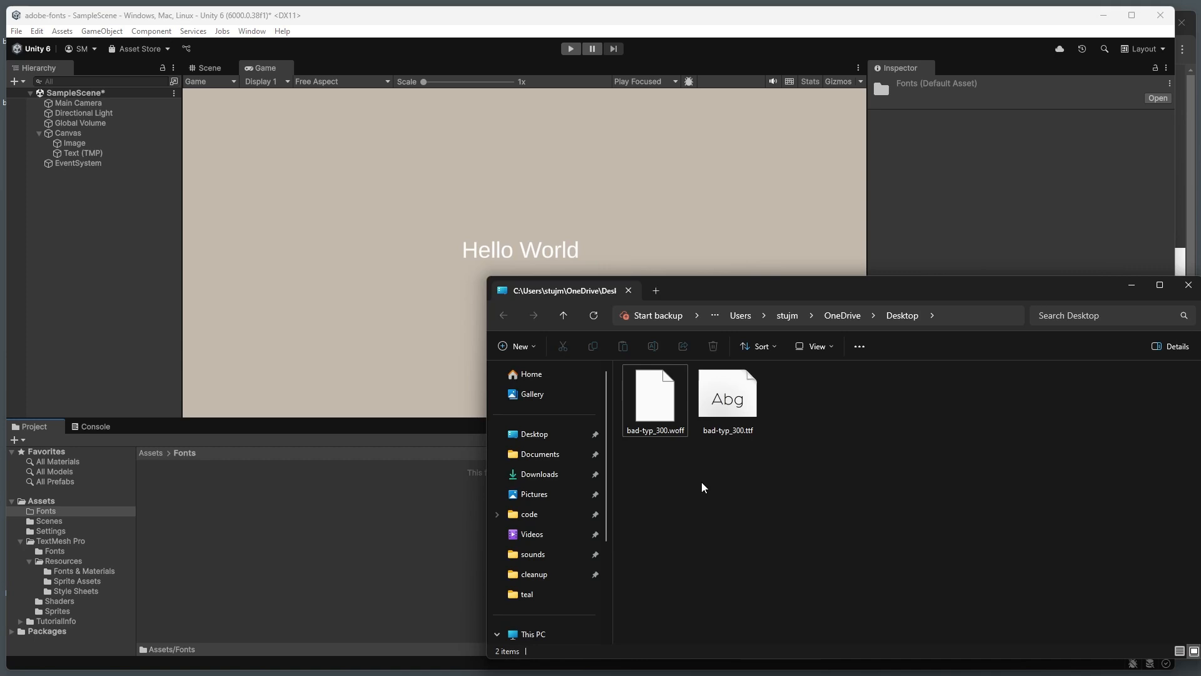
pyautogui.click(725, 410)
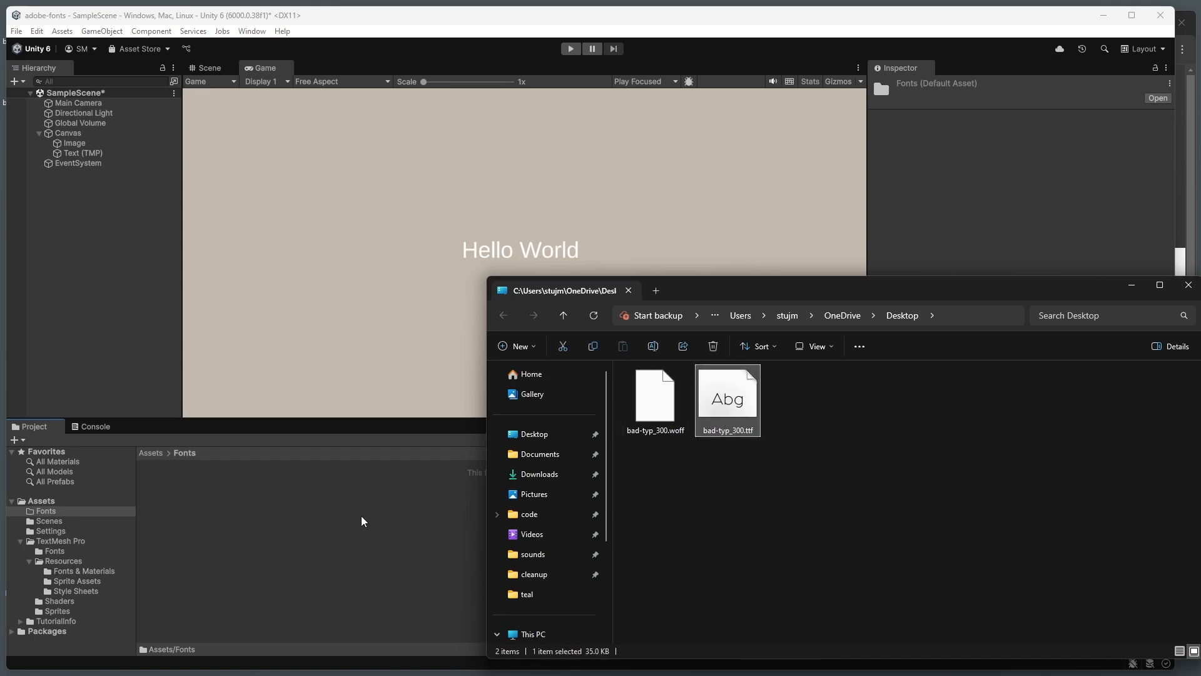
pyautogui.moveTo(363, 521); pyautogui.dragTo(289, 504)
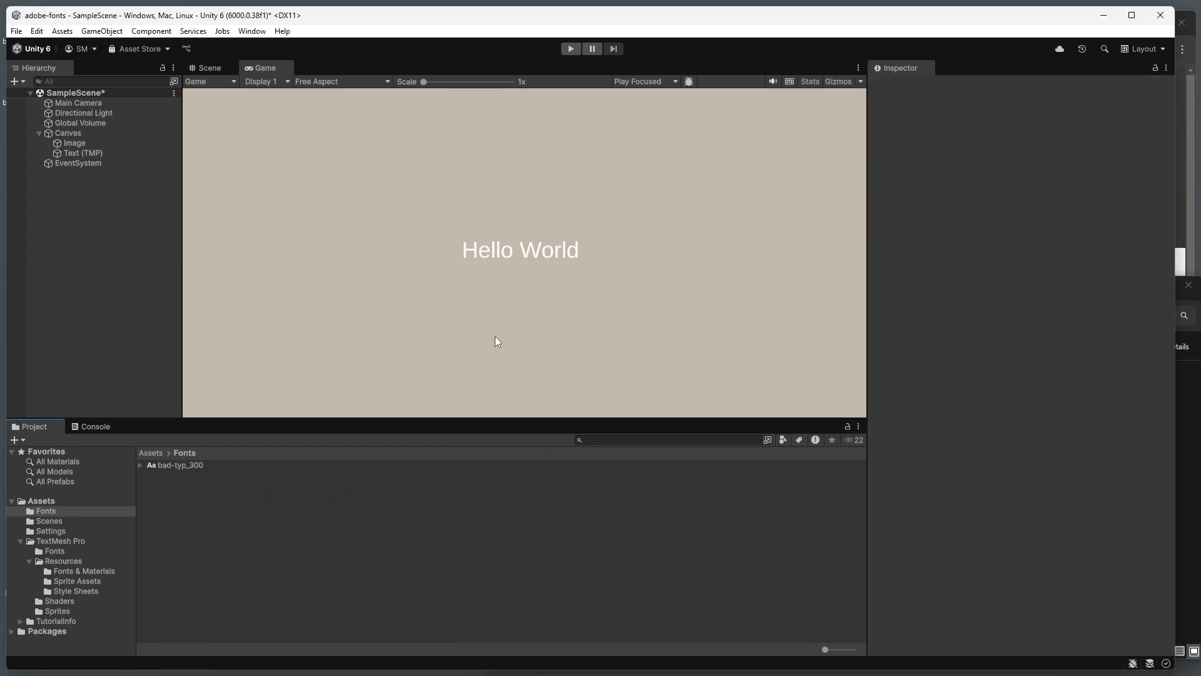
# Step: Check which TMP font assets are available for the Text (TMP) object
pyautogui.click(89, 154)
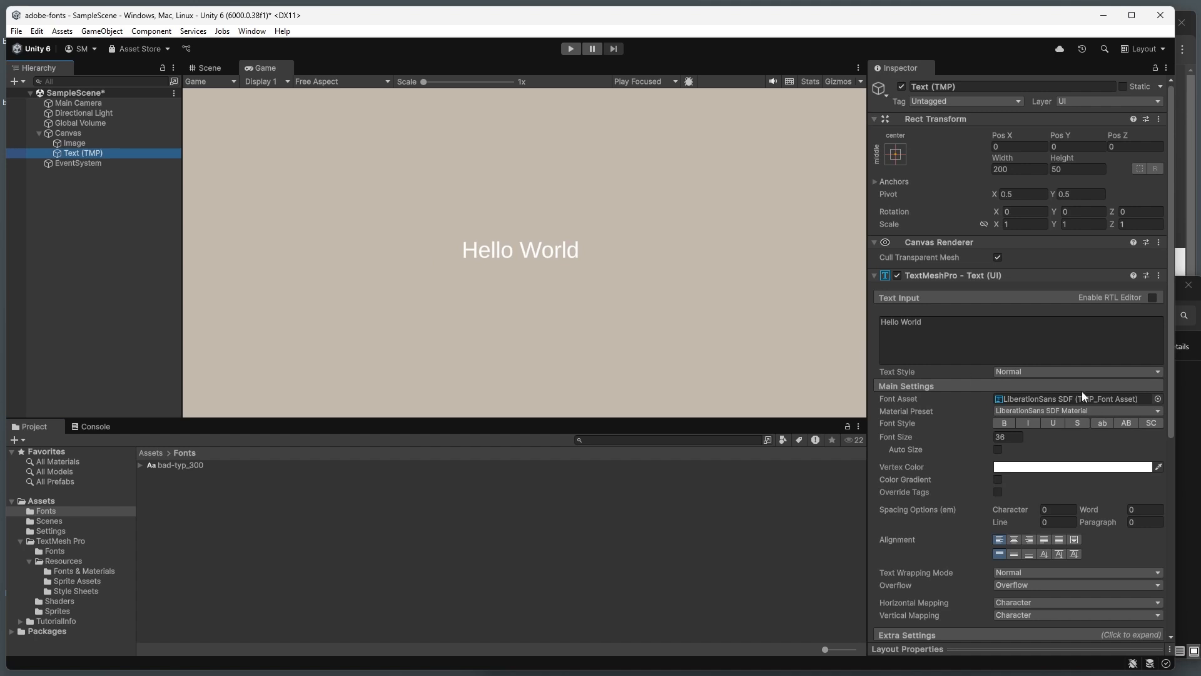
pyautogui.click(1157, 398)
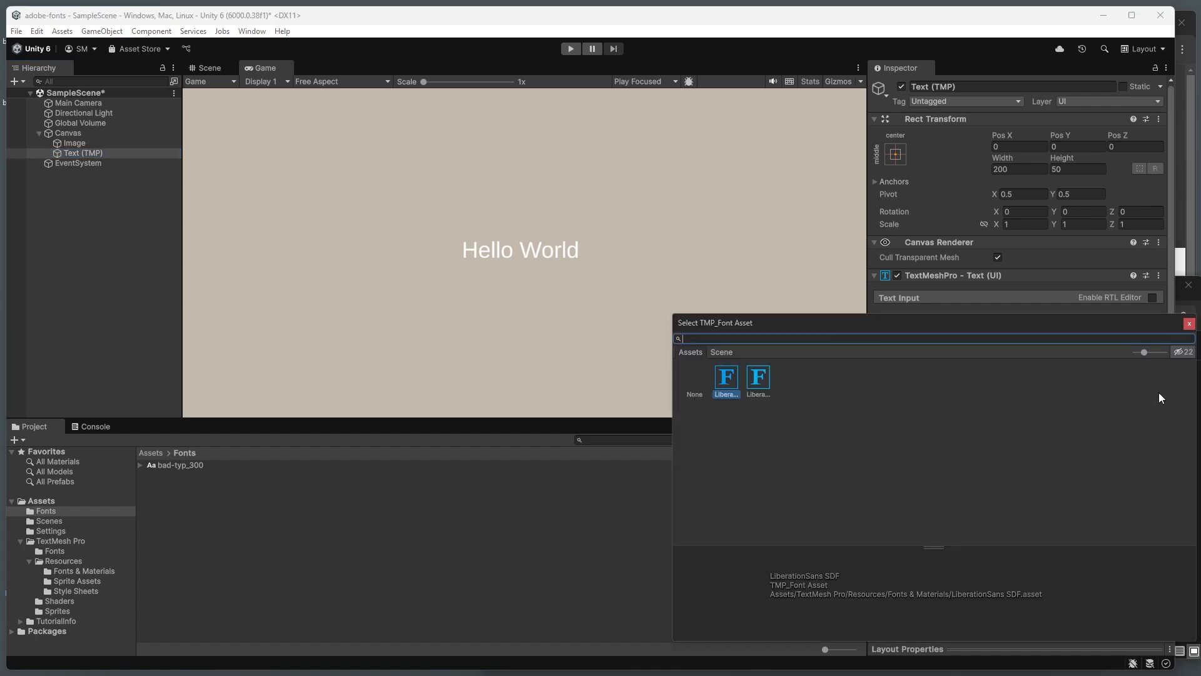
pyautogui.click(1189, 324)
# Step: Create a TextMeshPro SDF font asset from the bad-typ_300 font in the Fonts folder
pyautogui.click(164, 467)
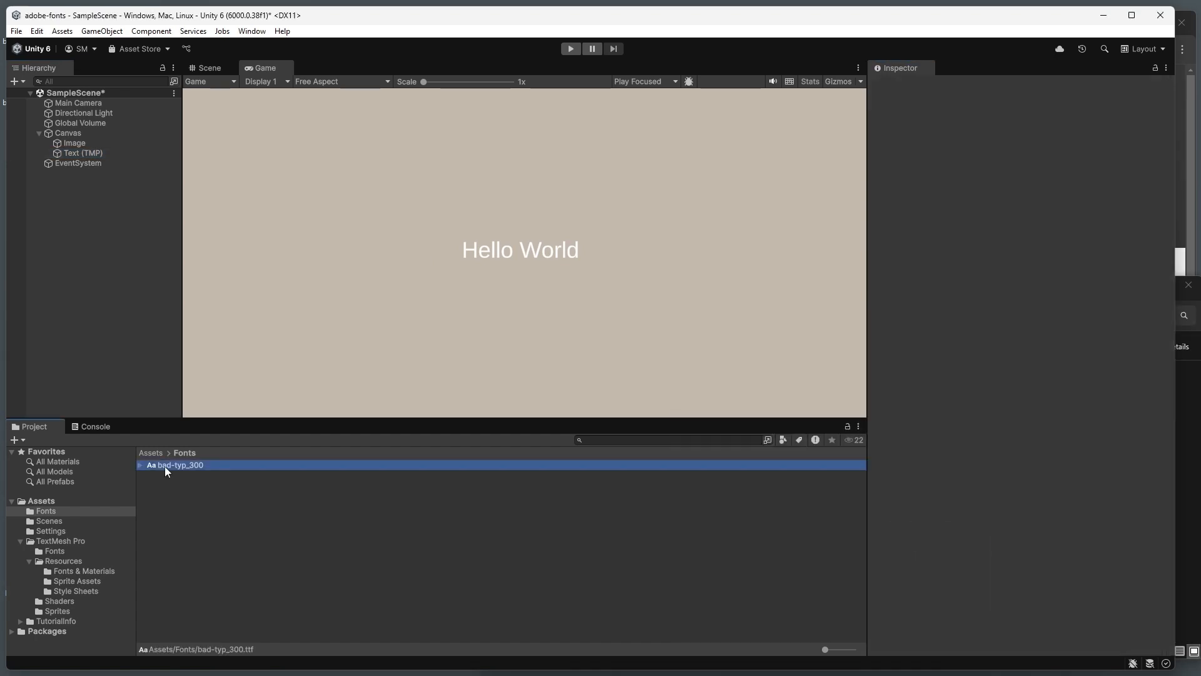
pyautogui.rightClick(166, 470)
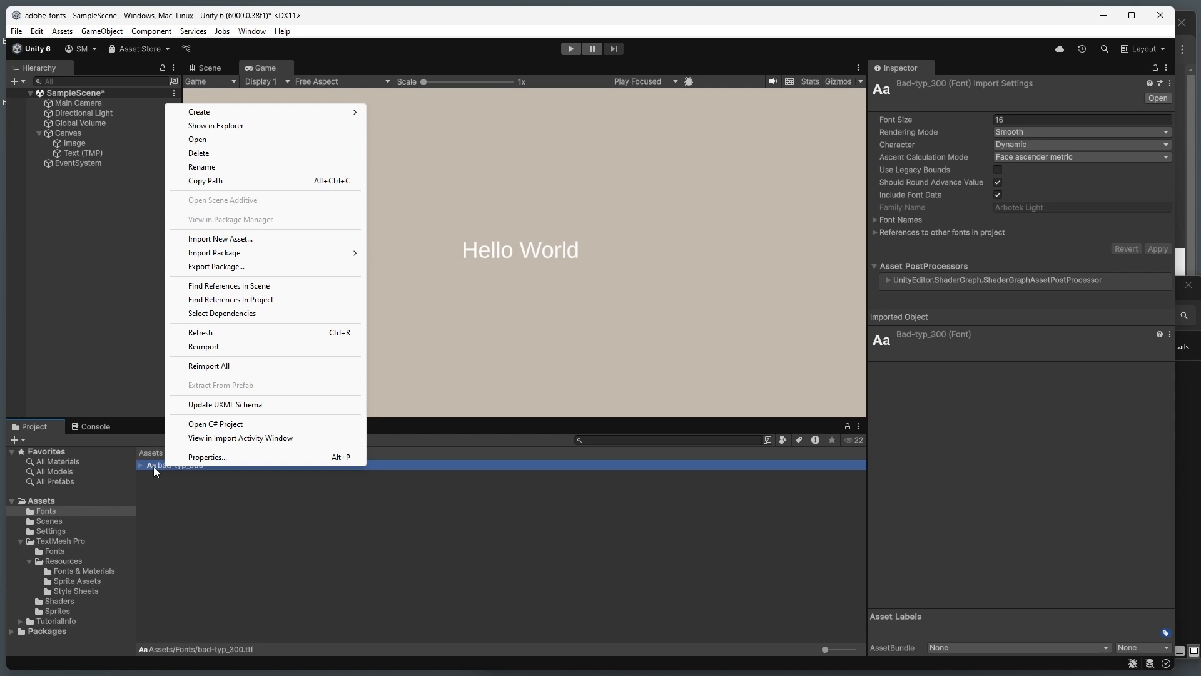
pyautogui.moveTo(281, 112)
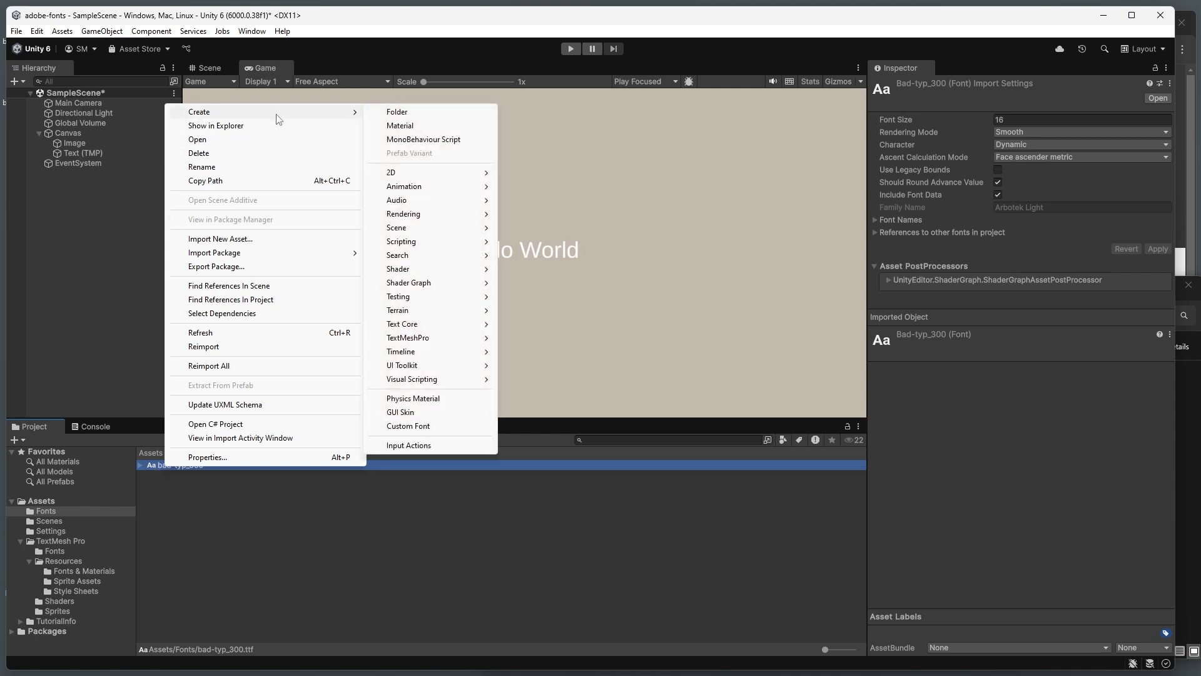
pyautogui.moveTo(429, 338)
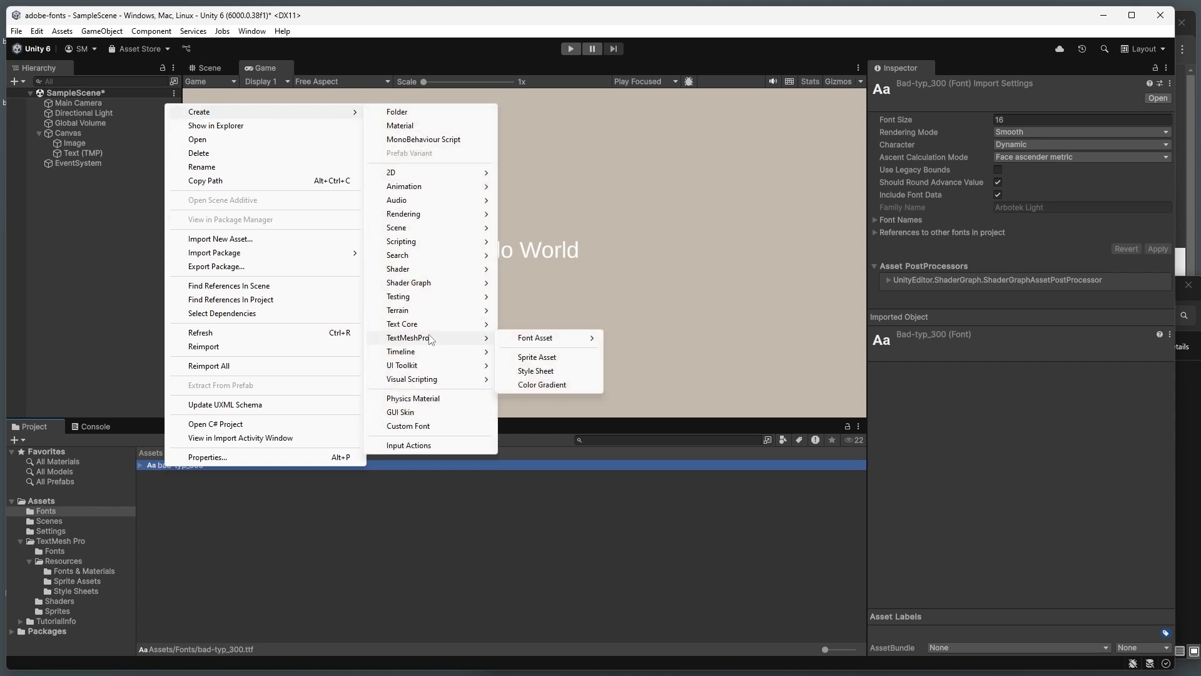
pyautogui.moveTo(537, 343)
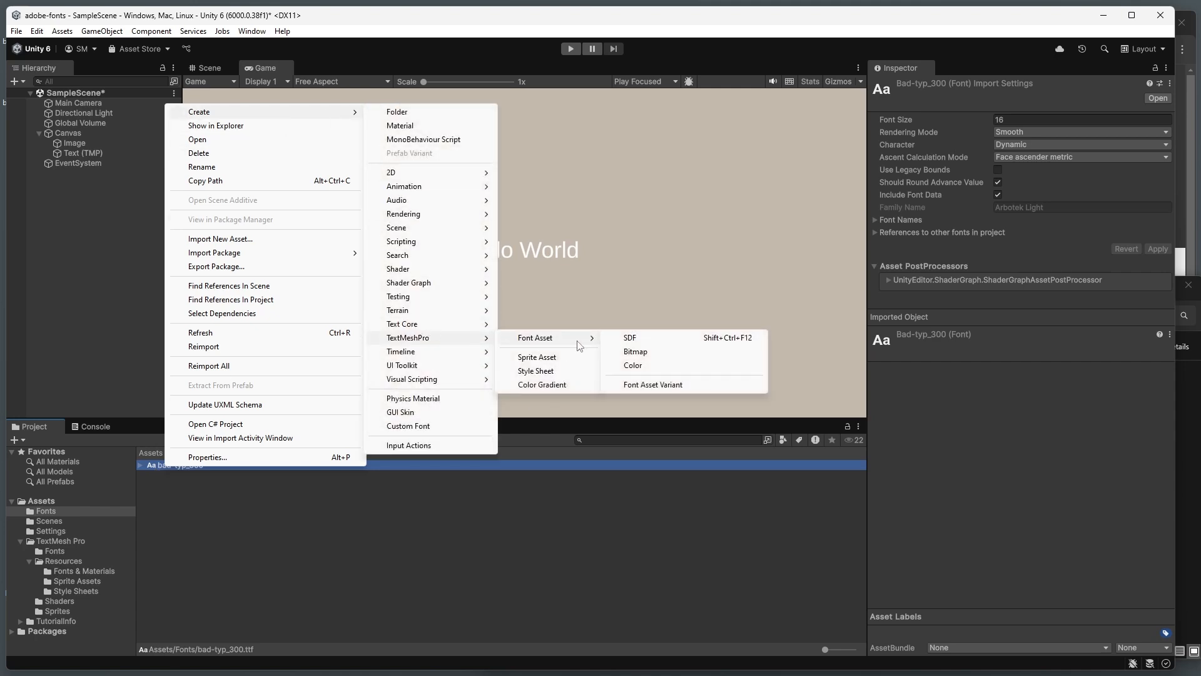
pyautogui.click(655, 343)
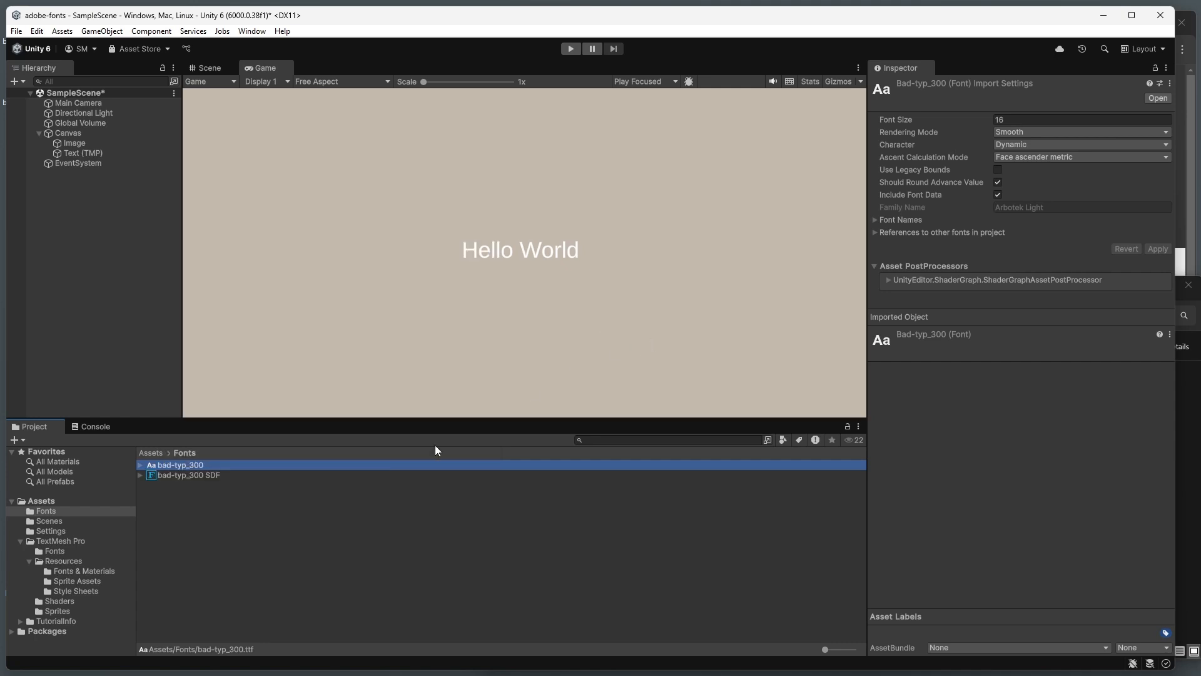
pyautogui.click(357, 502)
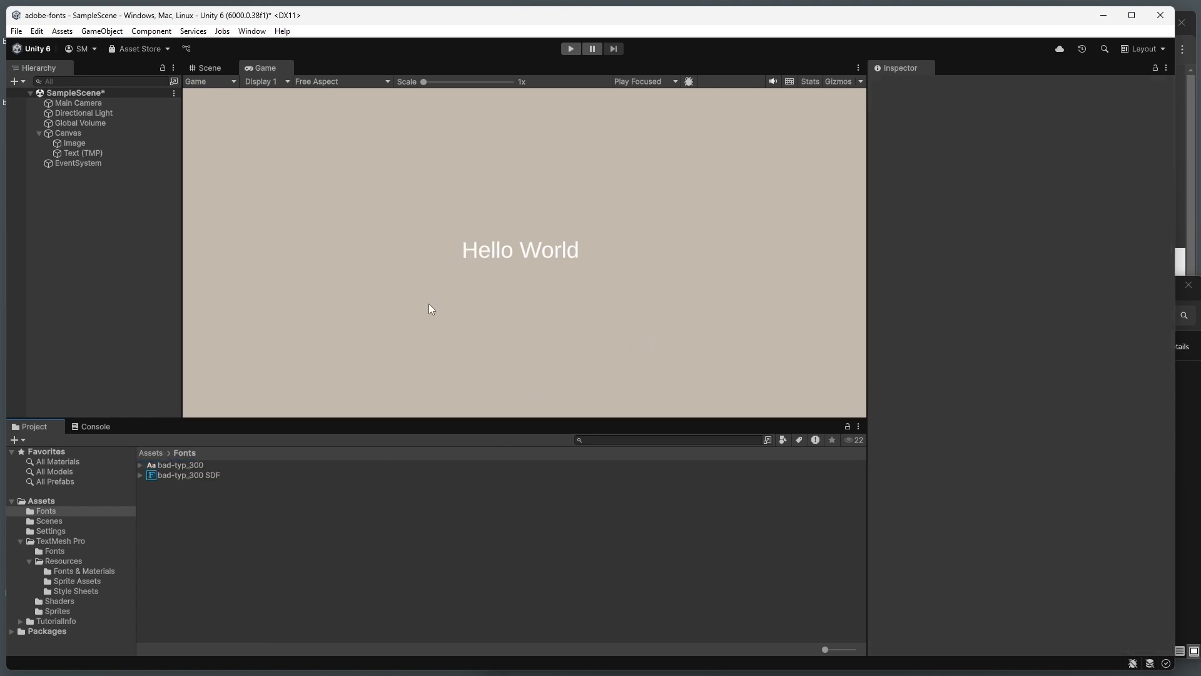
# Step: Darken the color of the Canvas's background Image to a grey-brown
pyautogui.click(88, 152)
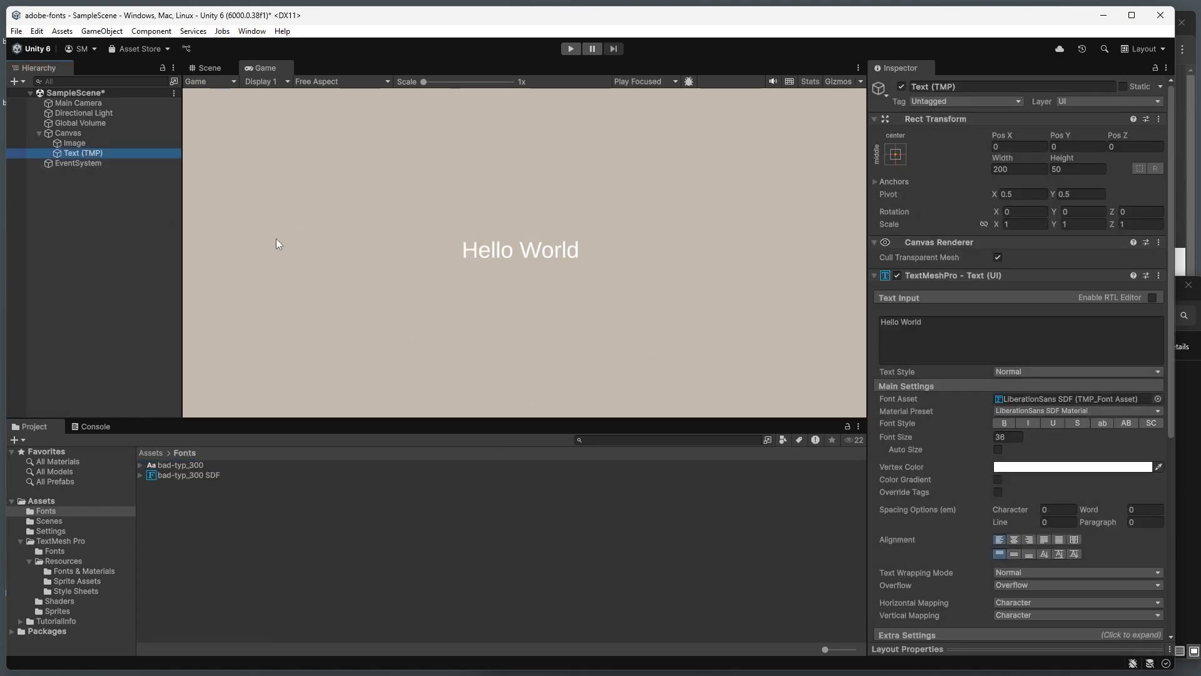
pyautogui.click(81, 144)
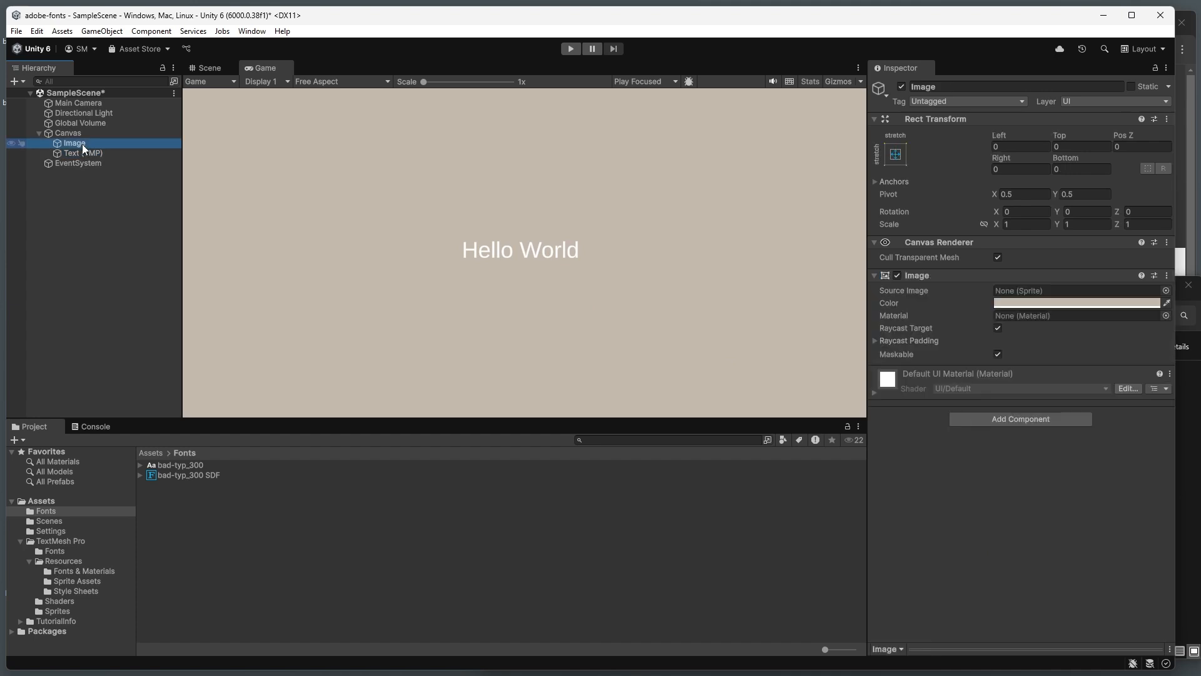
pyautogui.click(1121, 304)
pyautogui.moveTo(1098, 388); pyautogui.dragTo(1096, 400)
pyautogui.click(645, 207)
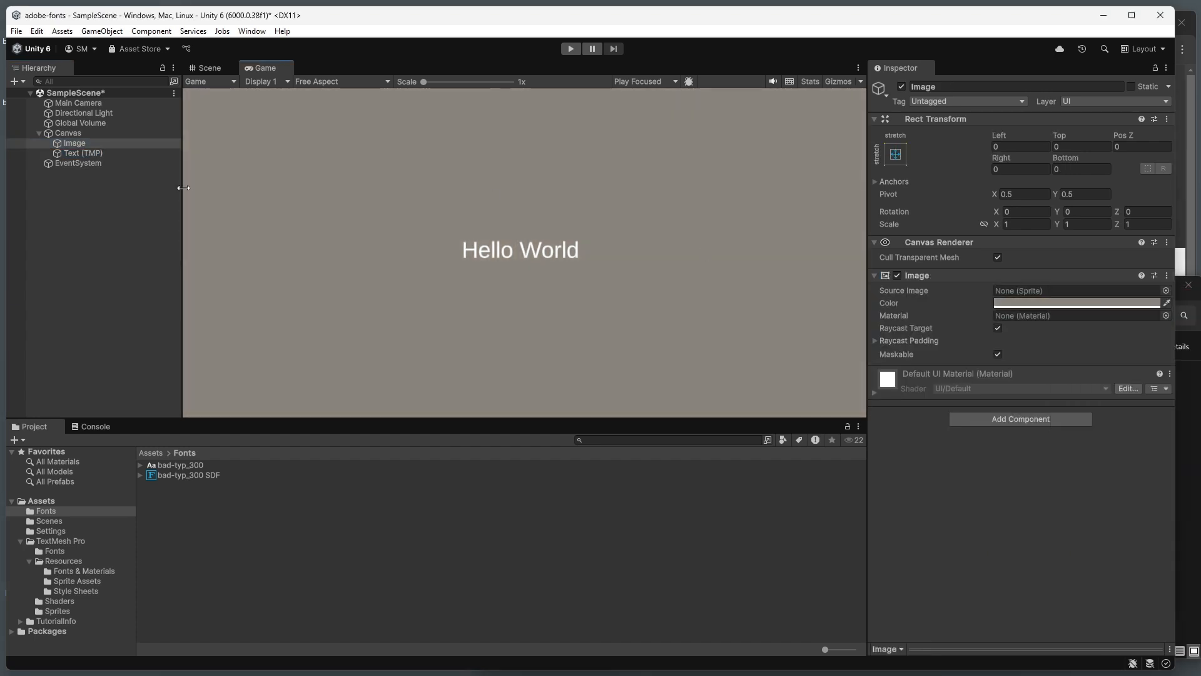
# Step: Assign bad-typ_300 SDF as the font asset of the Text (TMP) object
pyautogui.click(88, 153)
pyautogui.click(1070, 399)
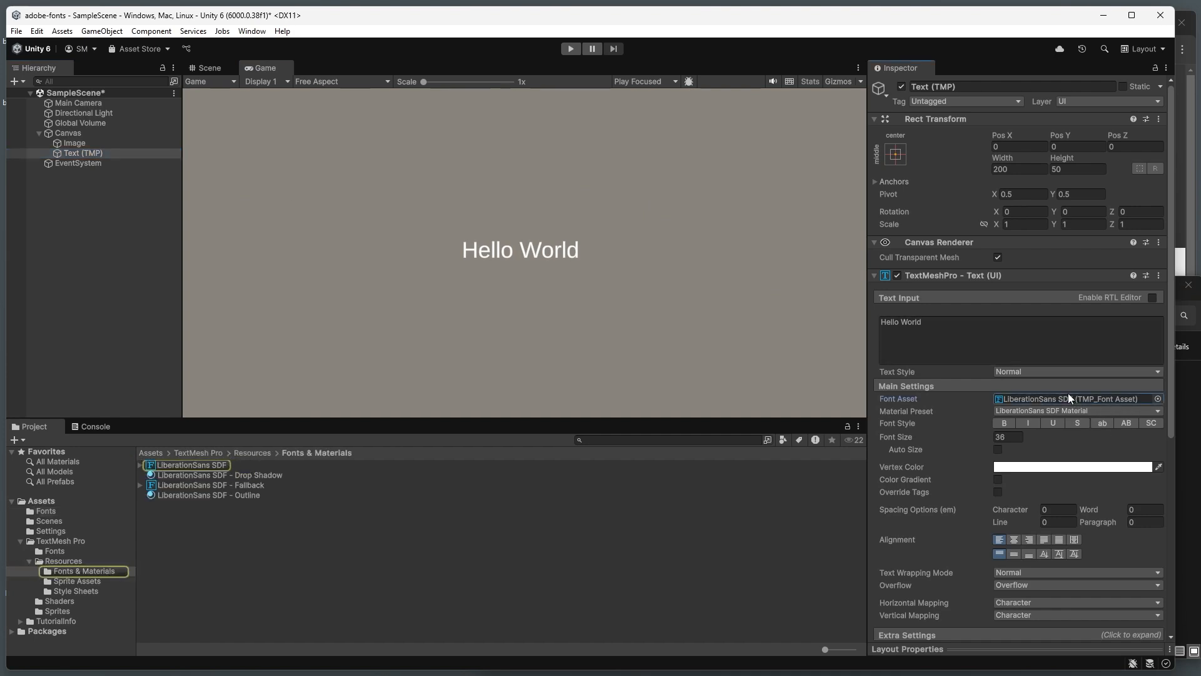
pyautogui.click(1158, 398)
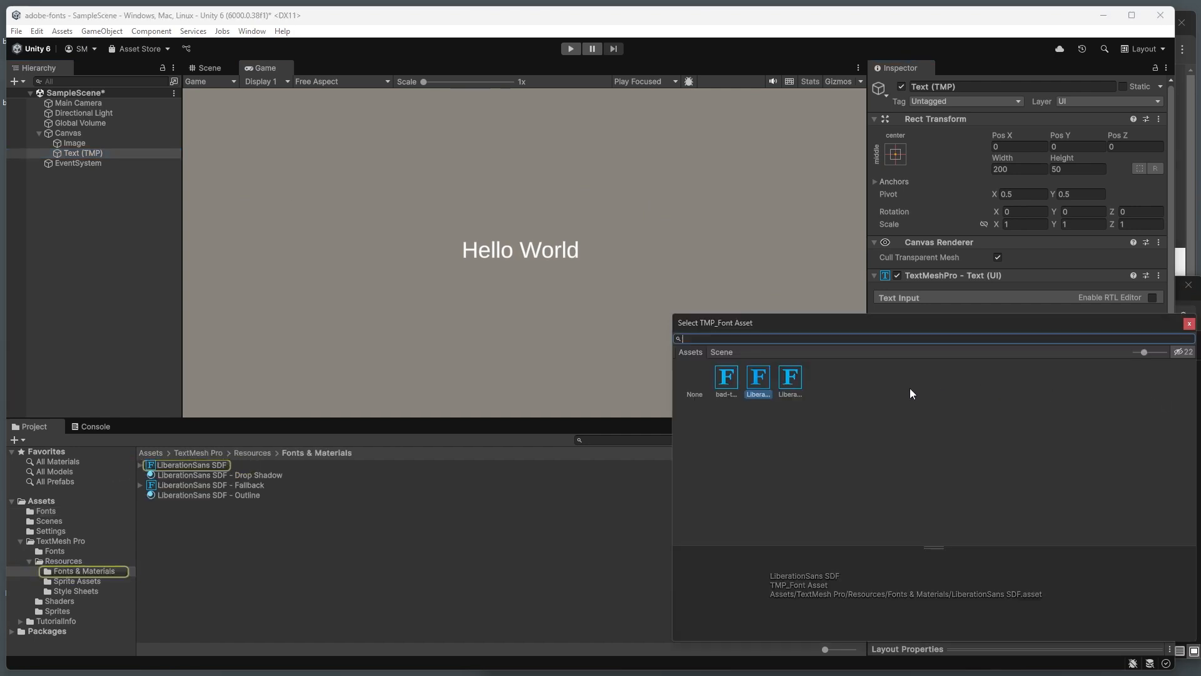
pyautogui.click(726, 379)
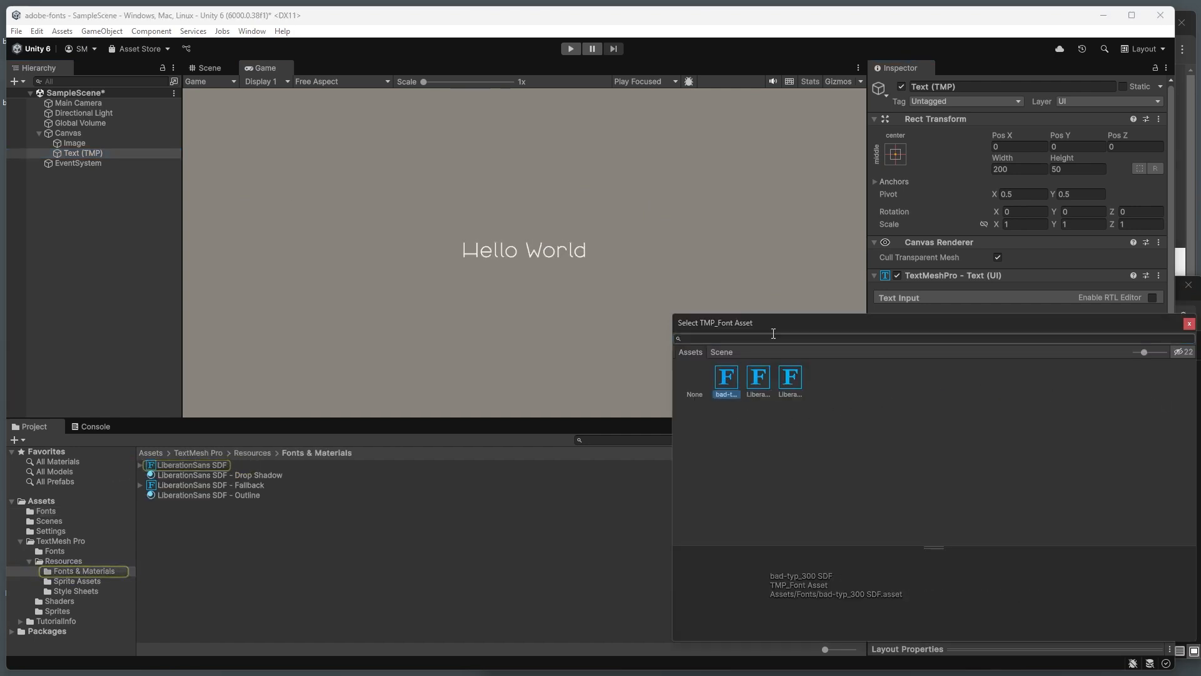
pyautogui.click(786, 251)
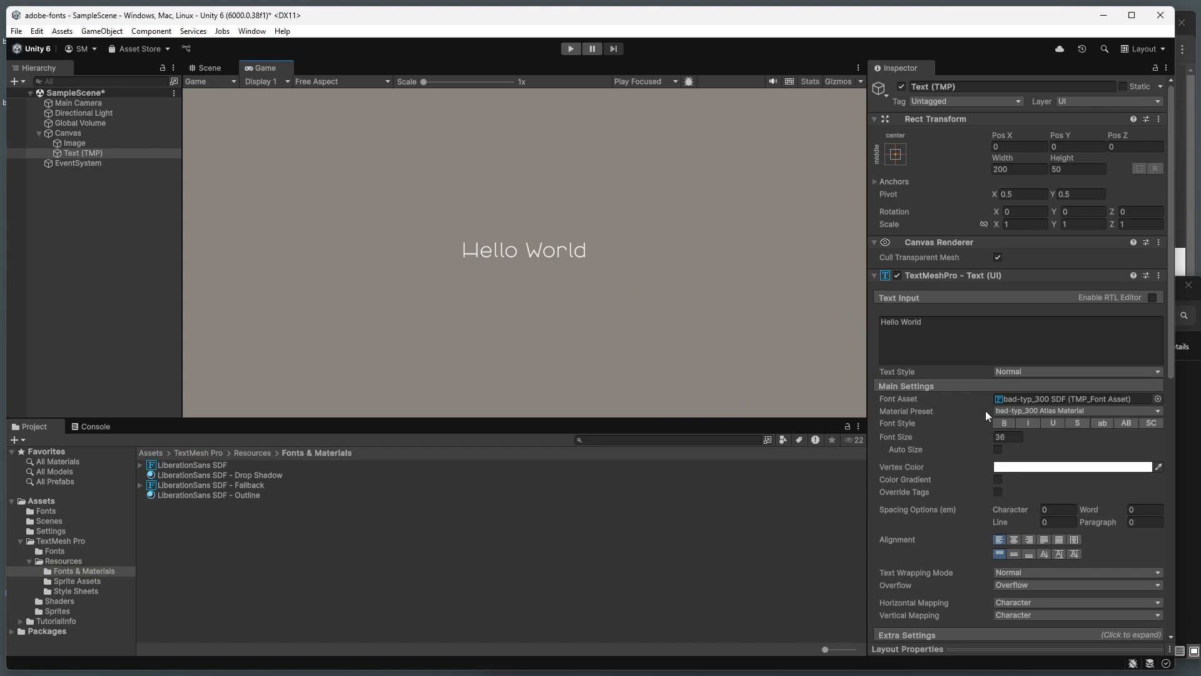
# Step: Set the Text (TMP) font size to 48 and the text box width to 300
pyautogui.click(1009, 436)
pyautogui.write('48')
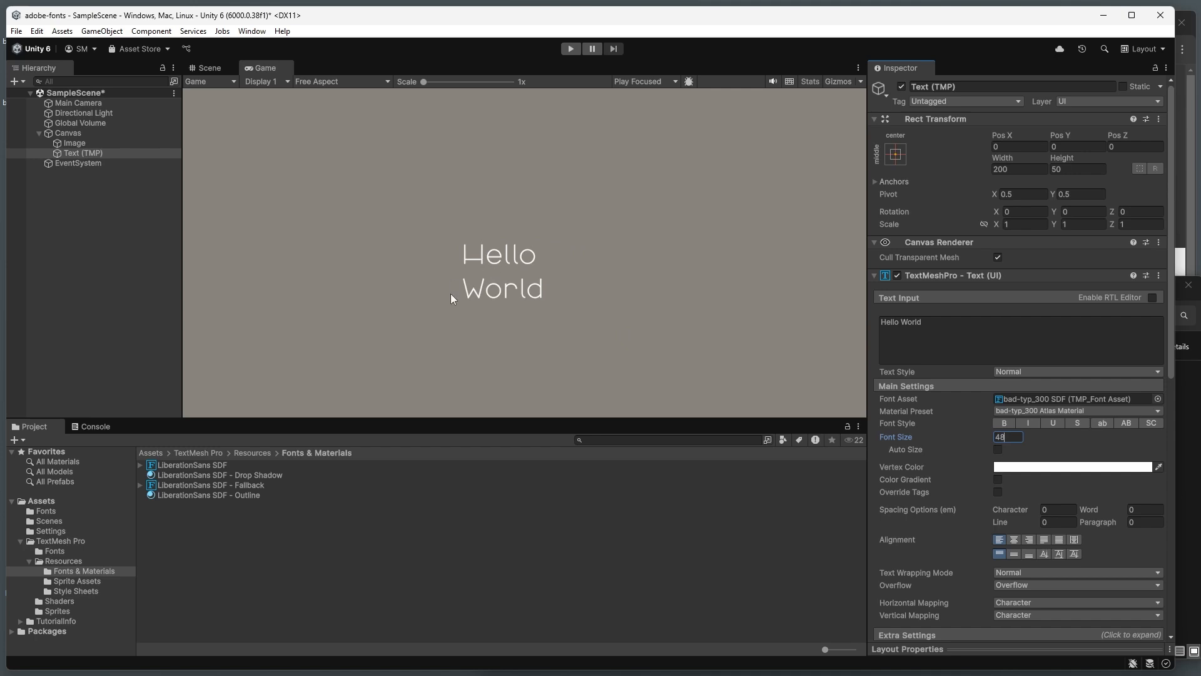
pyautogui.click(1003, 170)
pyautogui.write('250')
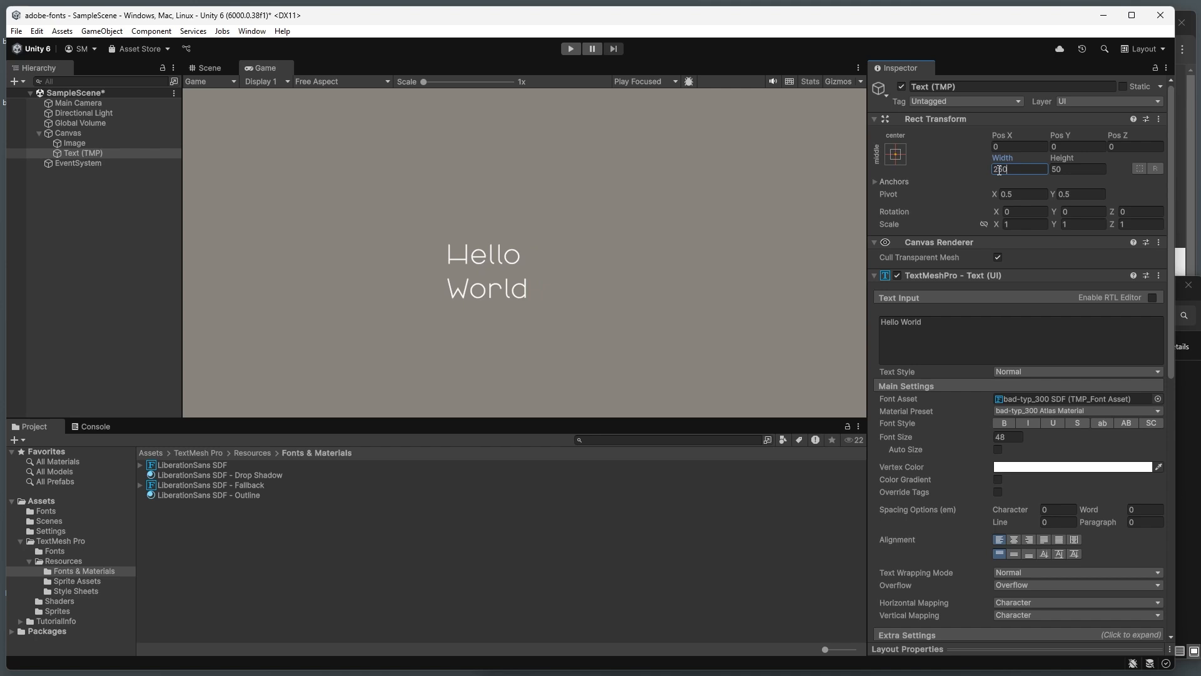
pyautogui.press('BackSpace')
pyautogui.press('BackSpace')
pyautogui.press('BackSpace')
pyautogui.write('300')
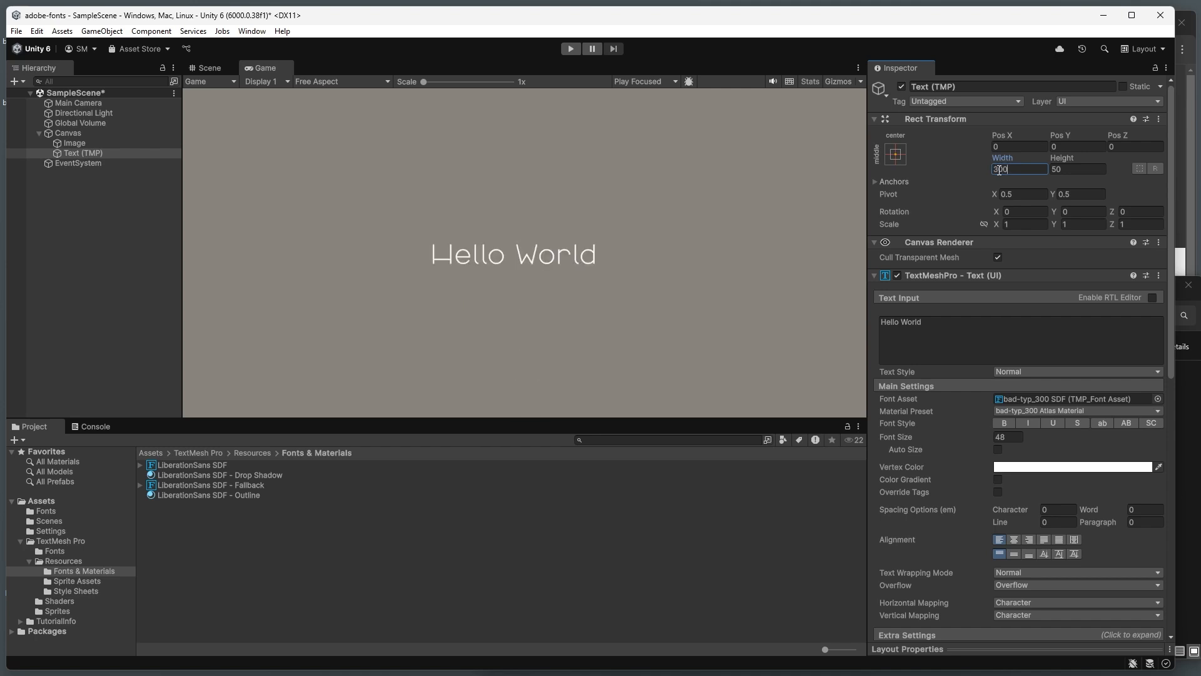
# Step: Append exclamation marks to the text so it reads "Hello World!!"
pyautogui.click(973, 322)
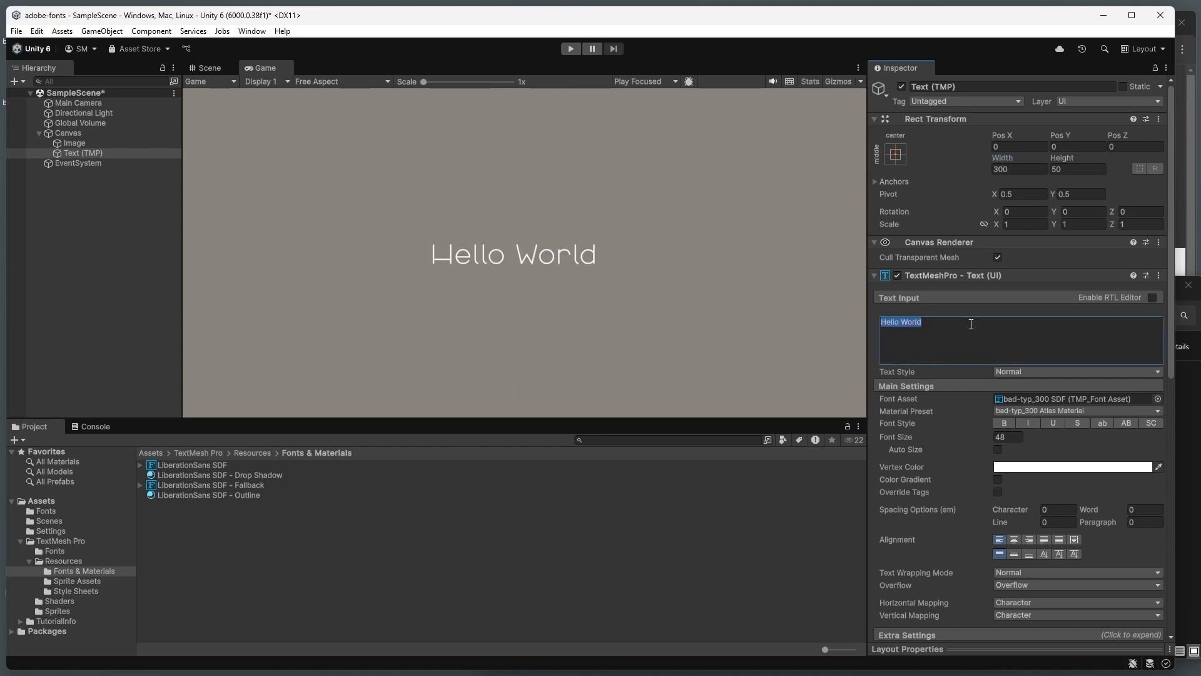
pyautogui.click(524, 265)
pyautogui.click(934, 324)
pyautogui.click(938, 322)
pyautogui.write('!!!!')
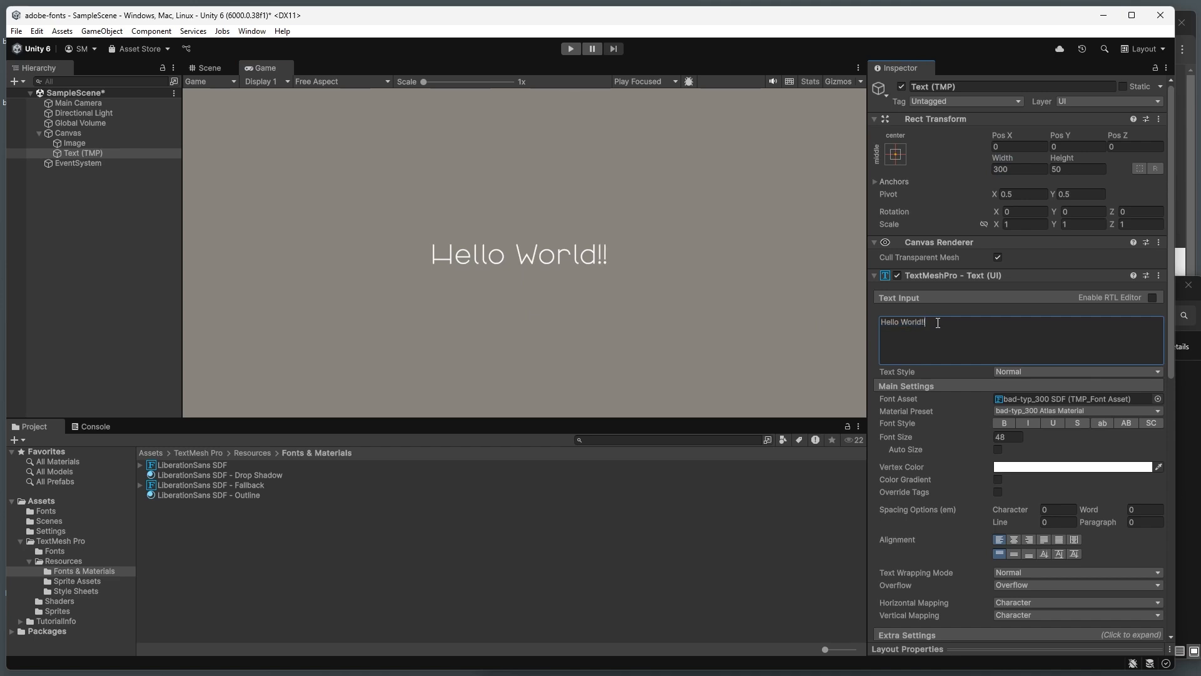